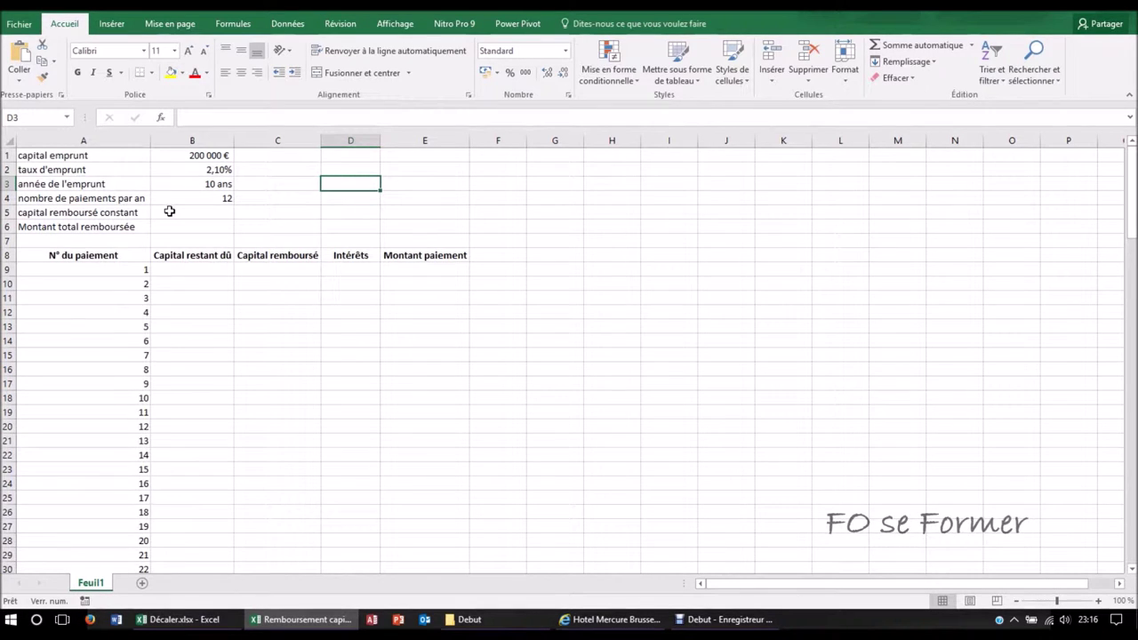
# - Enter =B1/(B3*B4) in B5 so the constant capital repaid shows 1 666,67 €
pyautogui.click(175, 211)
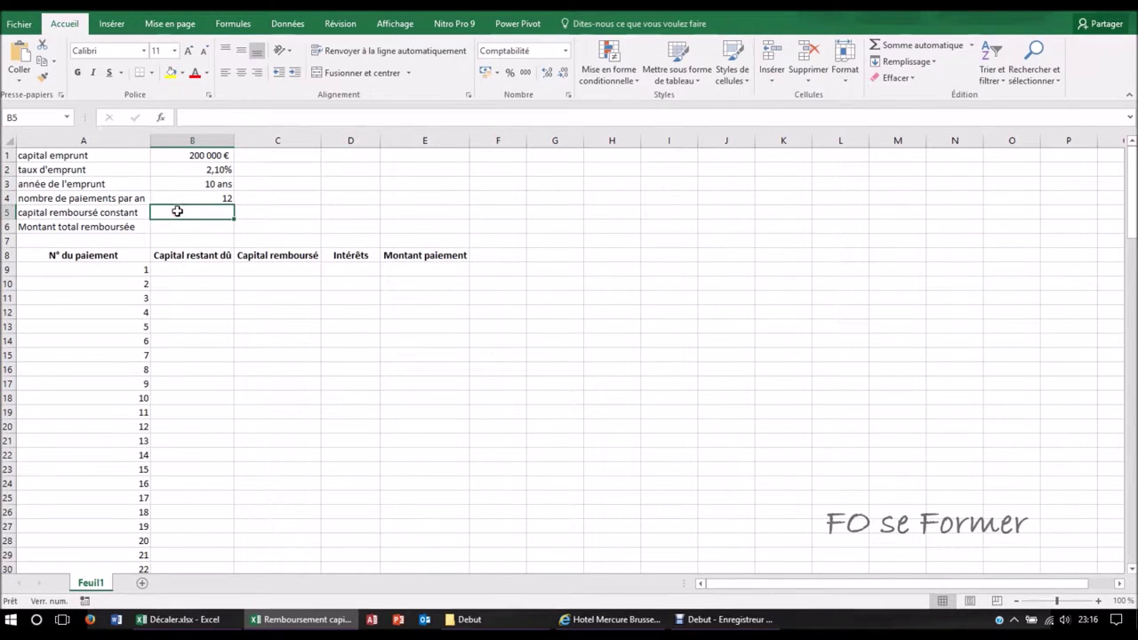
pyautogui.write('=')
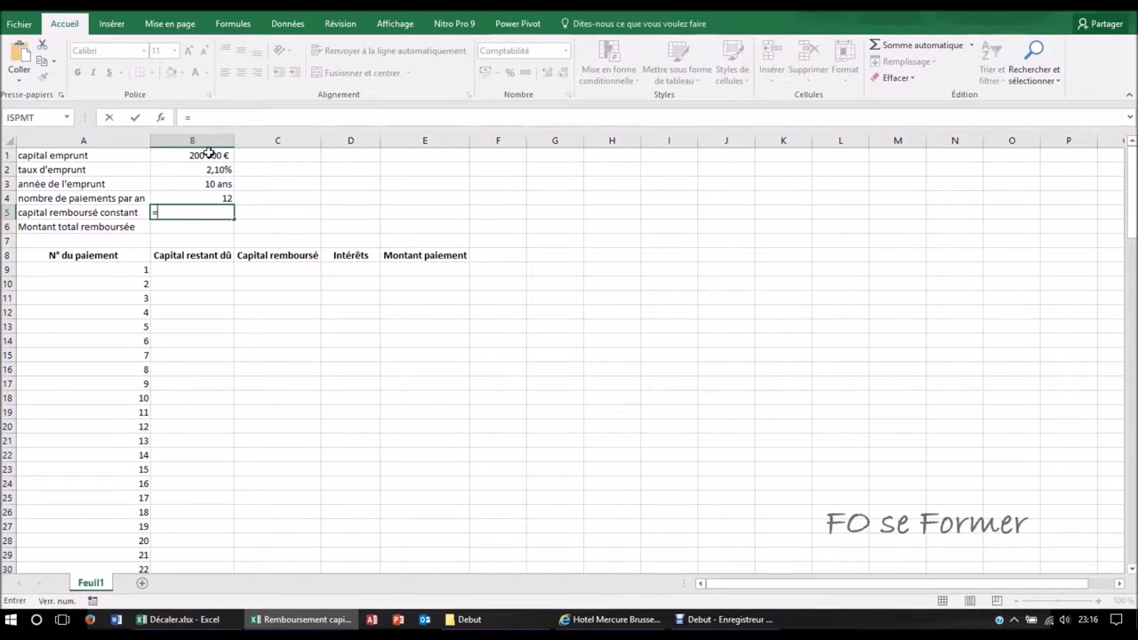
pyautogui.click(208, 153)
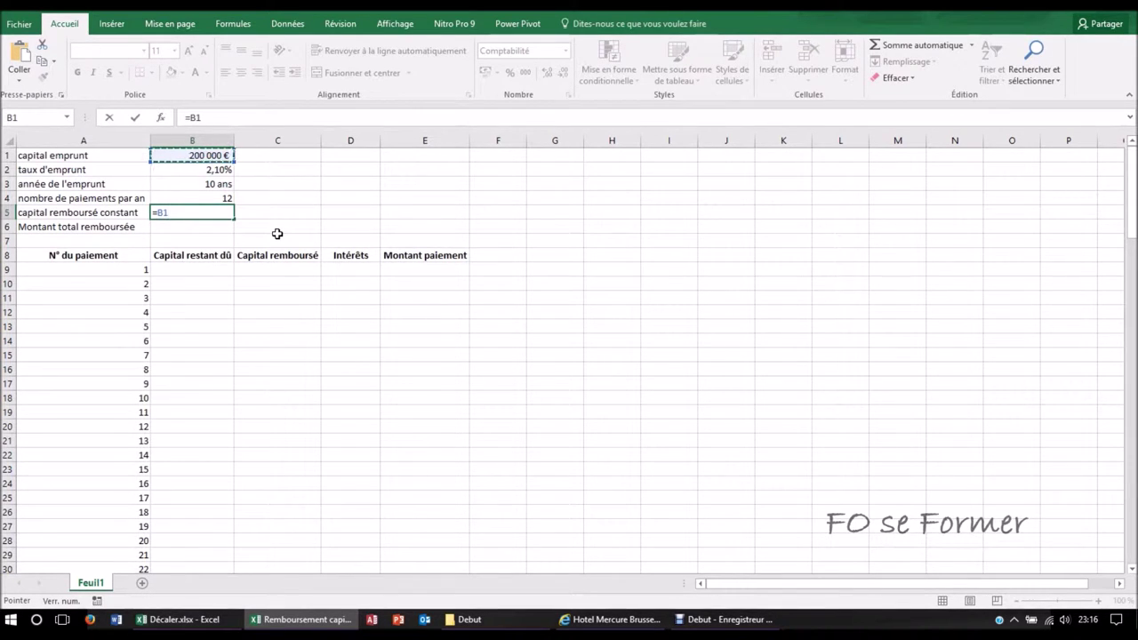
pyautogui.write('/')
pyautogui.write('(')
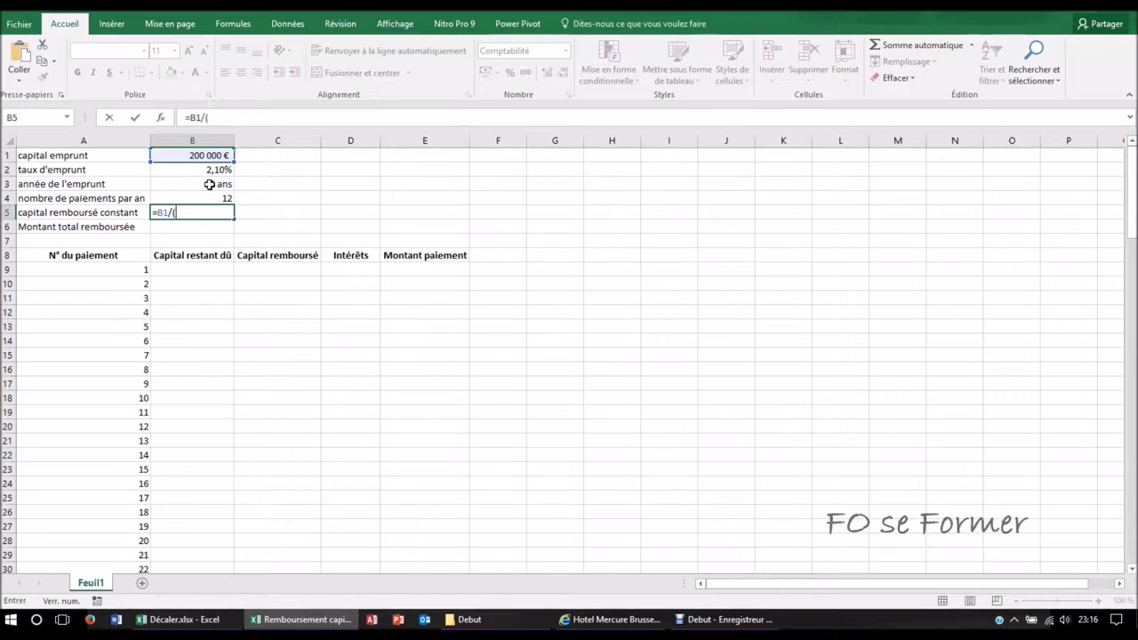
pyautogui.click(209, 184)
pyautogui.write('*')
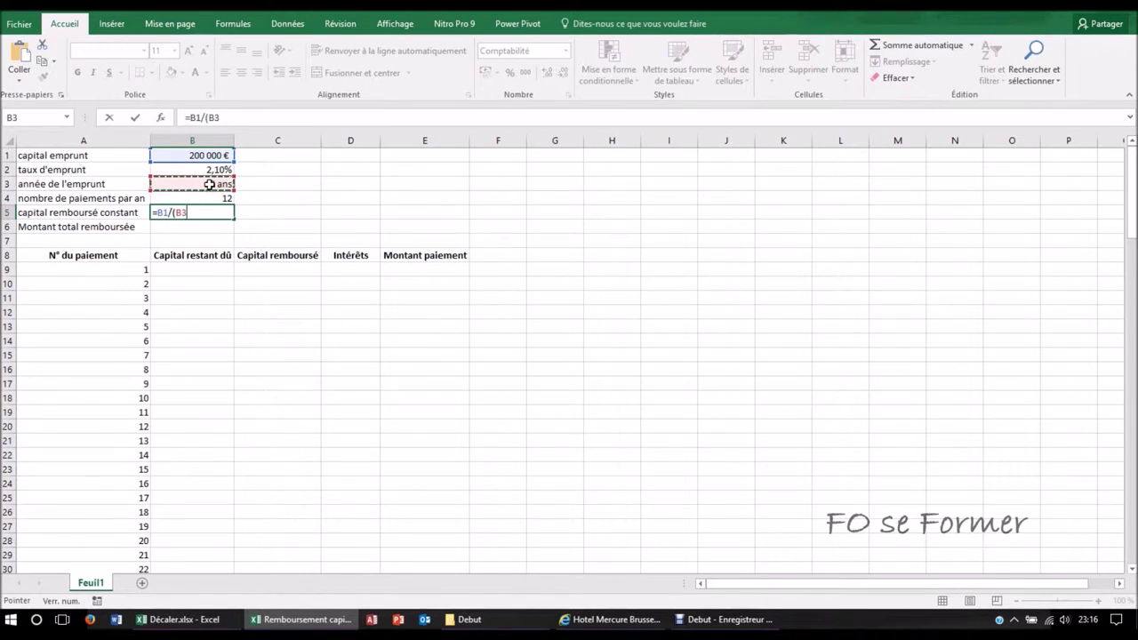
pyautogui.click(212, 196)
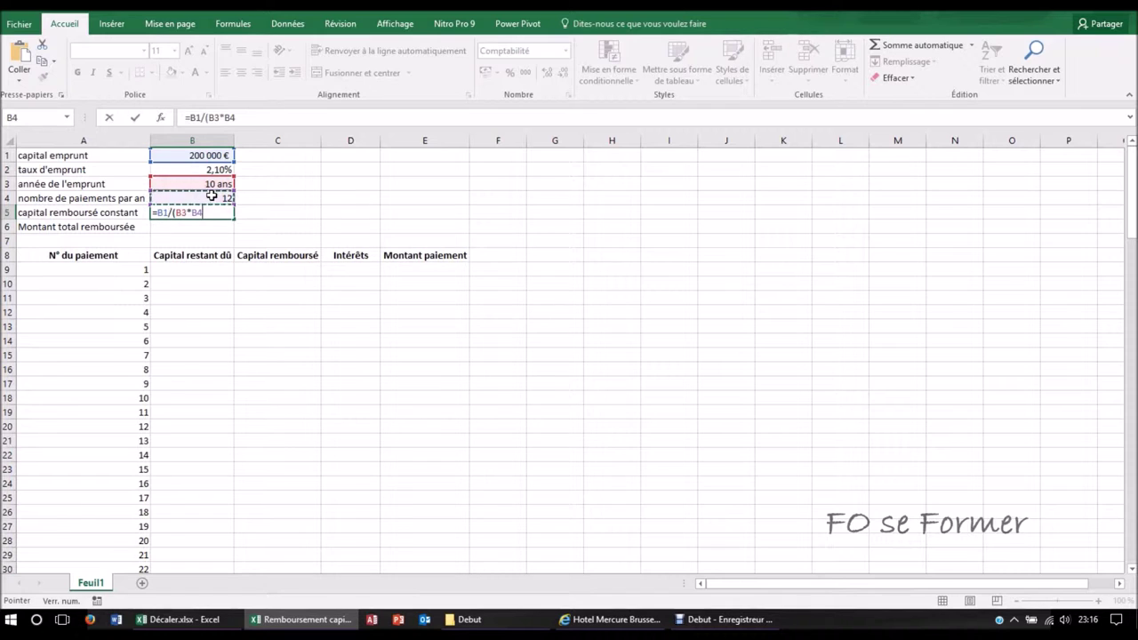
pyautogui.write(')')
pyautogui.press('Return')
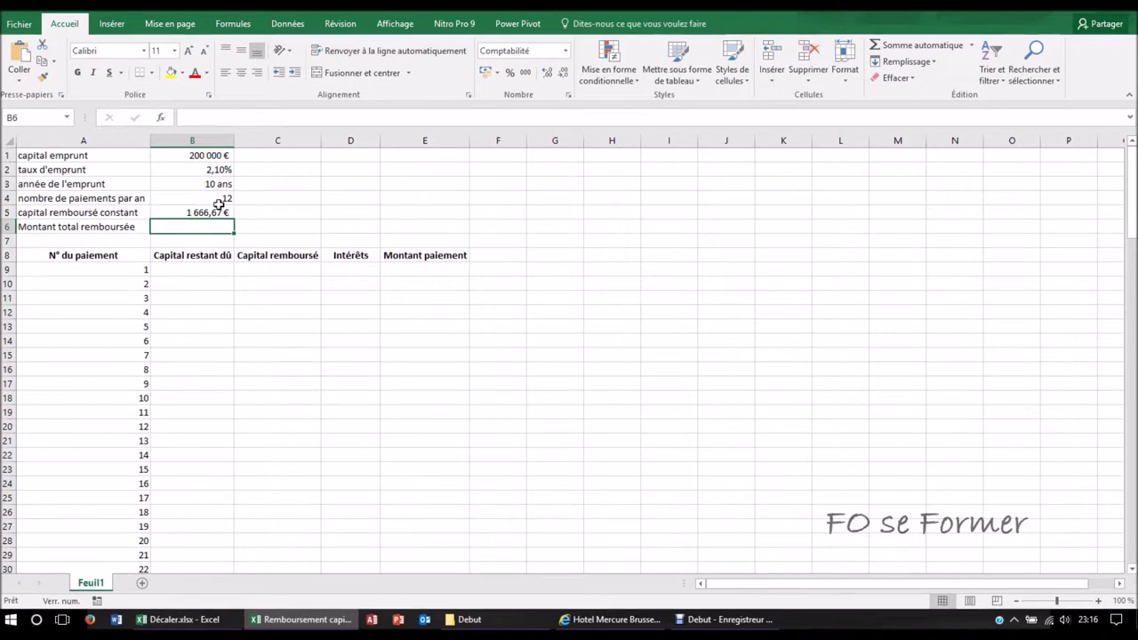
pyautogui.click(218, 206)
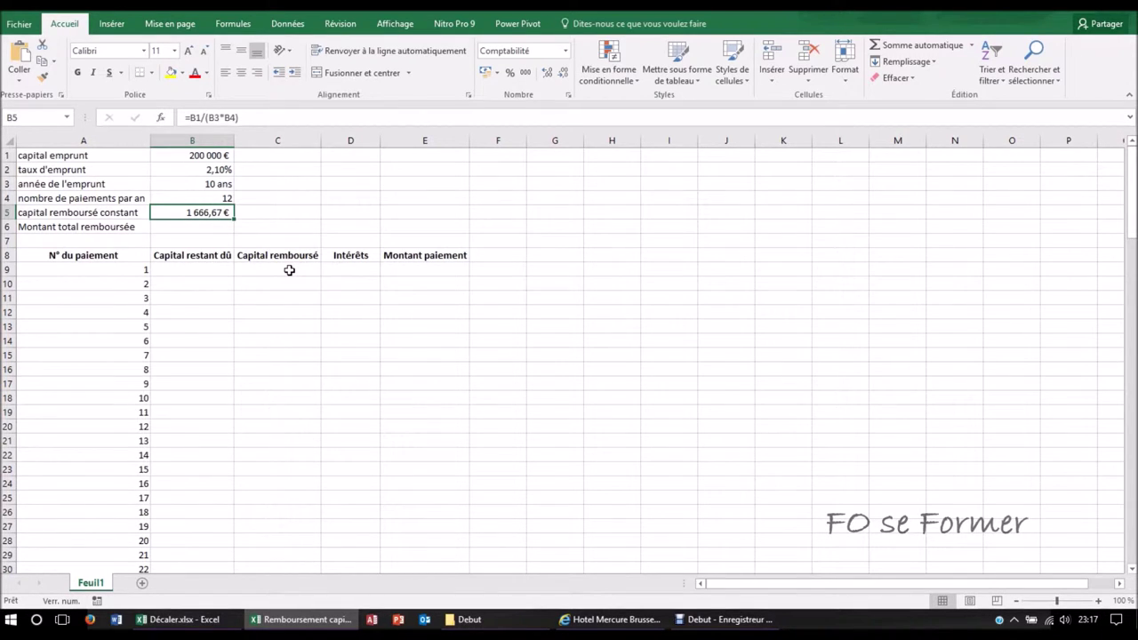
# - Enter =$B$5 in C9 as the first payment's capital repaid
pyautogui.click(289, 271)
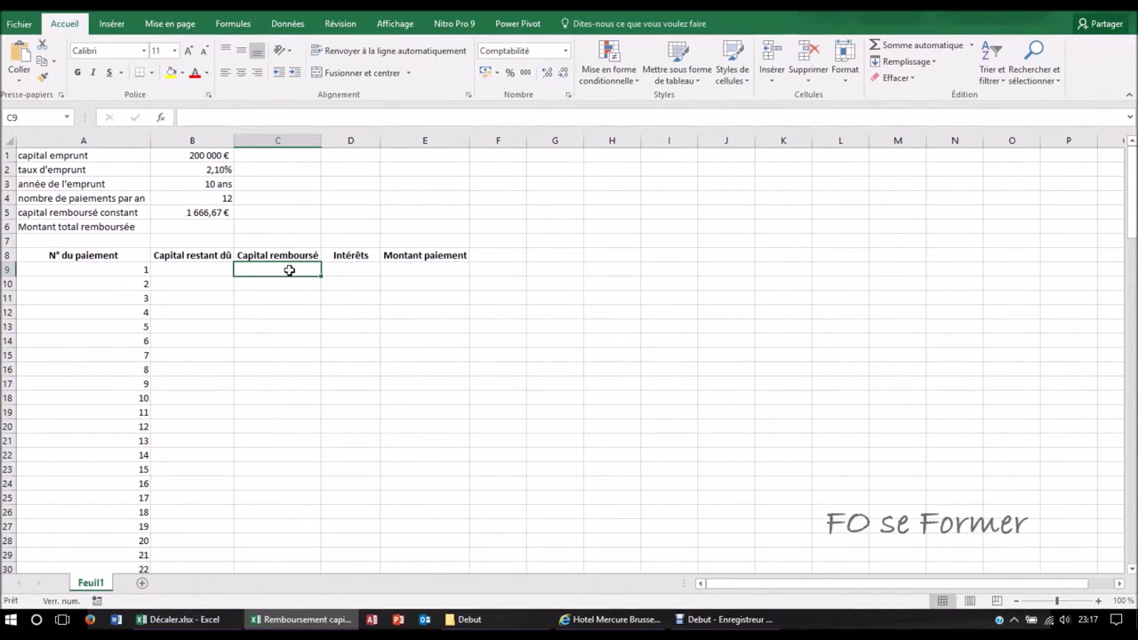
pyautogui.write('=')
pyautogui.click(213, 214)
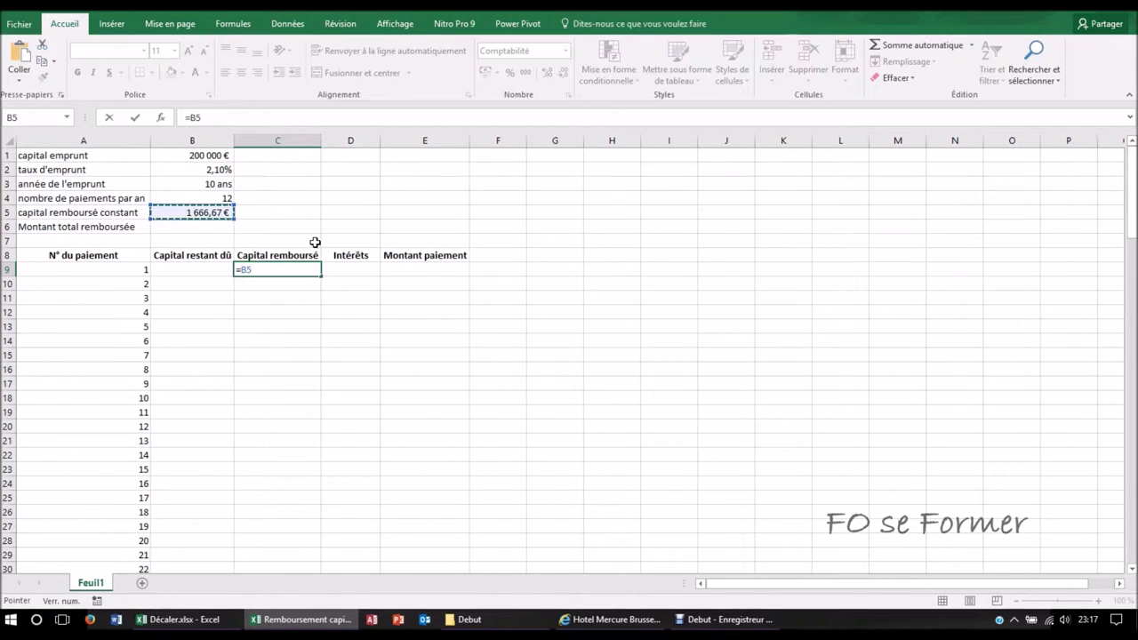
pyautogui.press('F4')
pyautogui.press('Return')
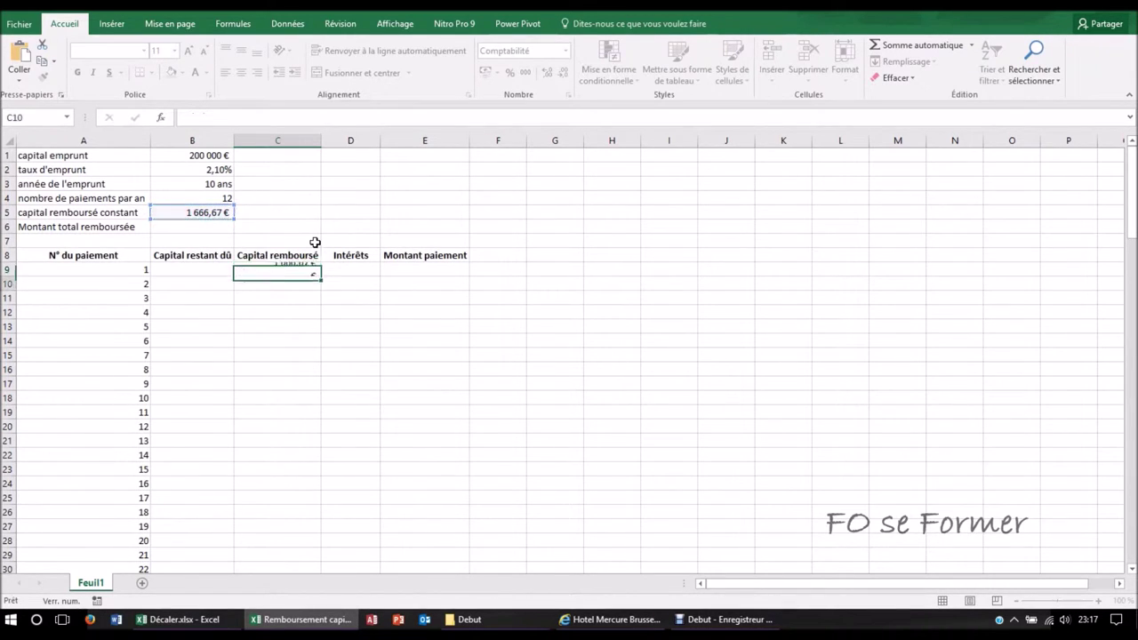
# - Copy the C9 formula down to payment 120 and check every row shows 1 666,67 €
pyautogui.click(302, 273)
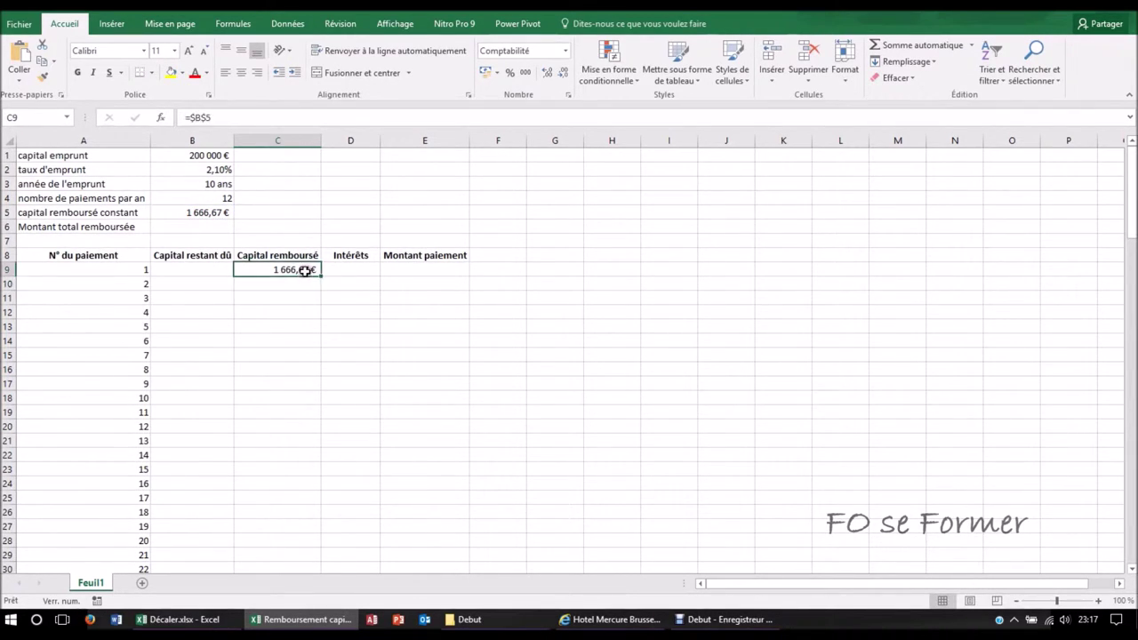
pyautogui.doubleClick(321, 274)
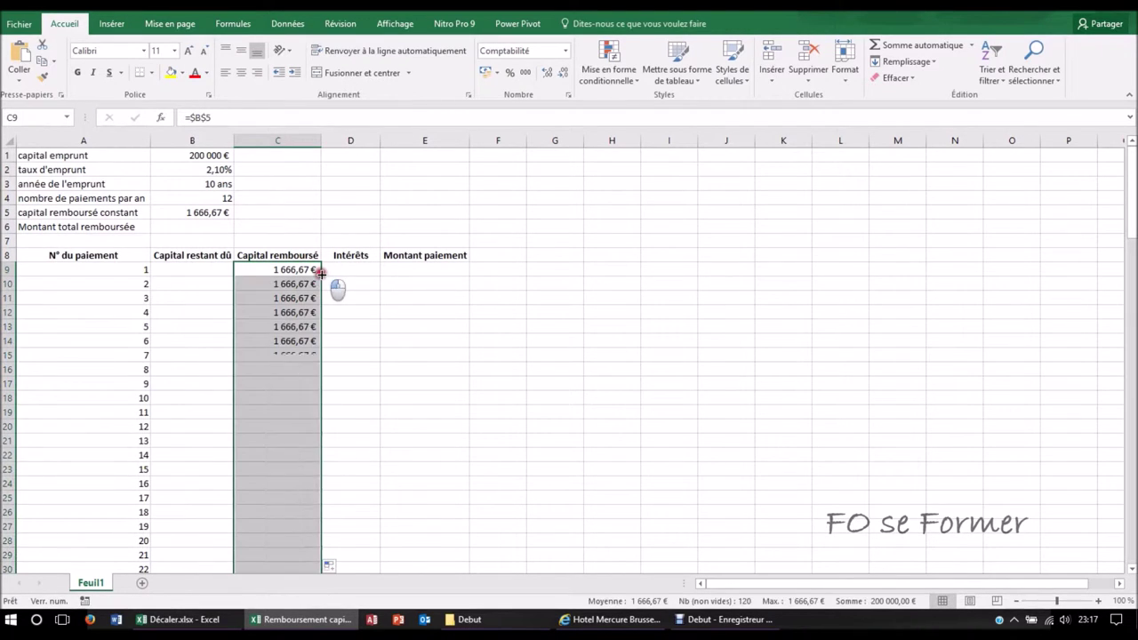
pyautogui.scroll(-2, 304, 284)
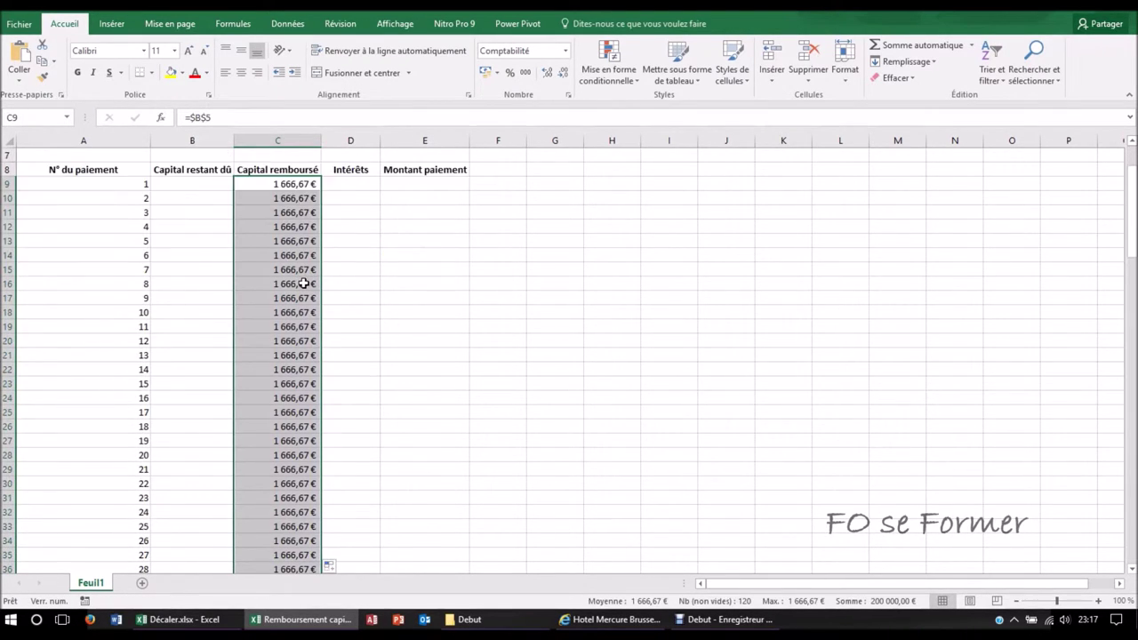
pyautogui.scroll(-5, 303, 284)
pyautogui.scroll(-5, 304, 283)
pyautogui.scroll(-10, 303, 284)
pyautogui.scroll(-3, 303, 283)
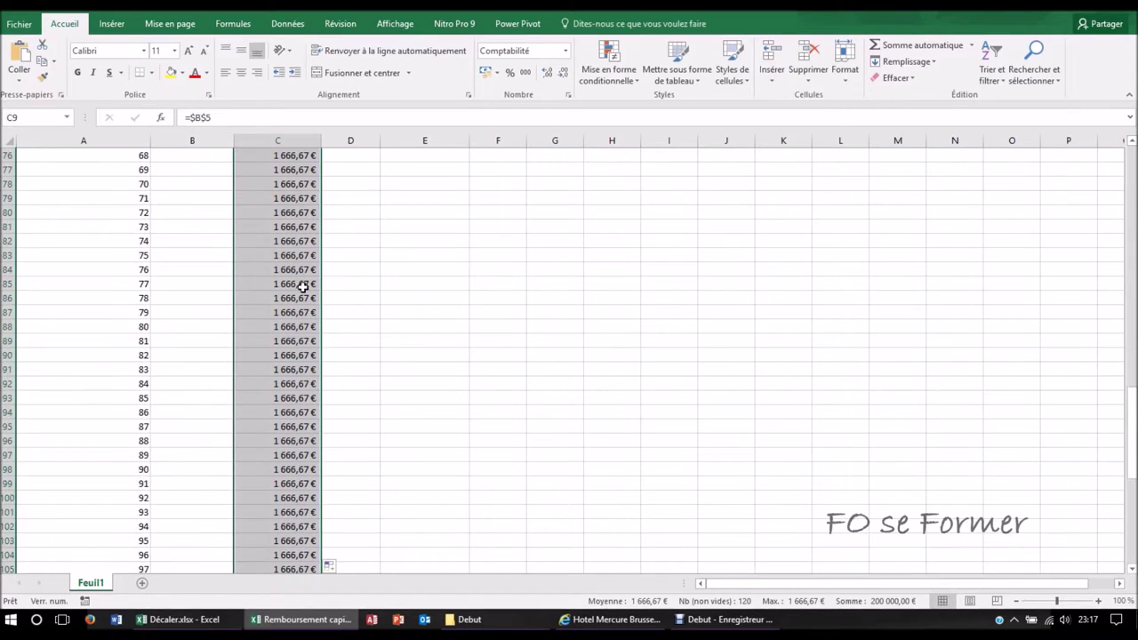
pyautogui.scroll(-8, 304, 284)
pyautogui.scroll(-2, 304, 283)
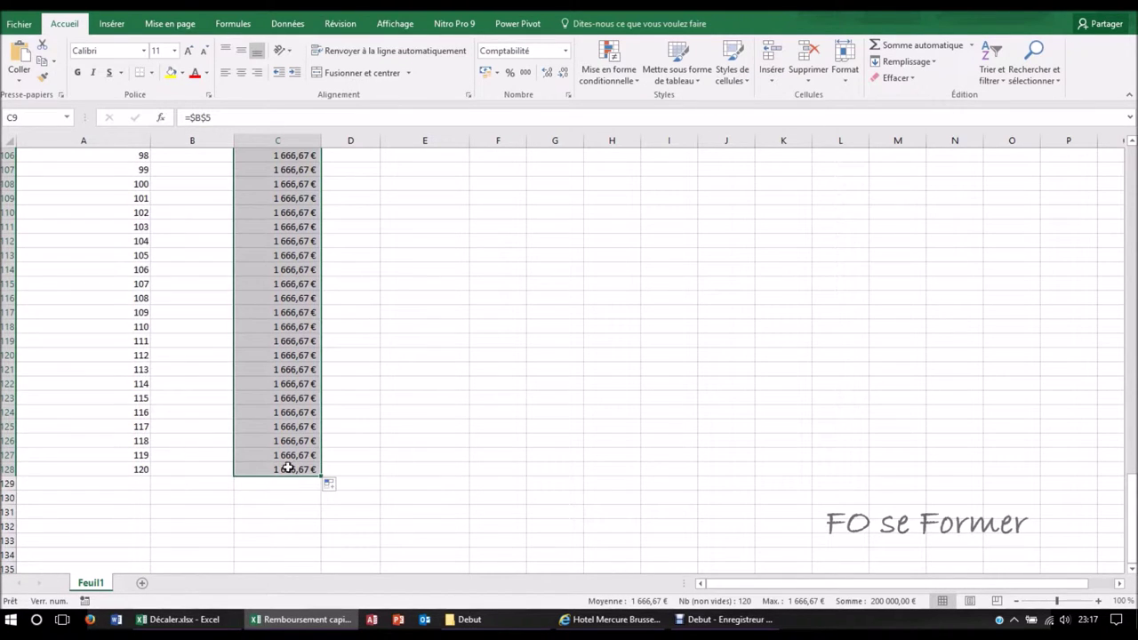
pyautogui.scroll(2, 289, 469)
pyautogui.scroll(4, 289, 468)
pyautogui.scroll(7, 289, 469)
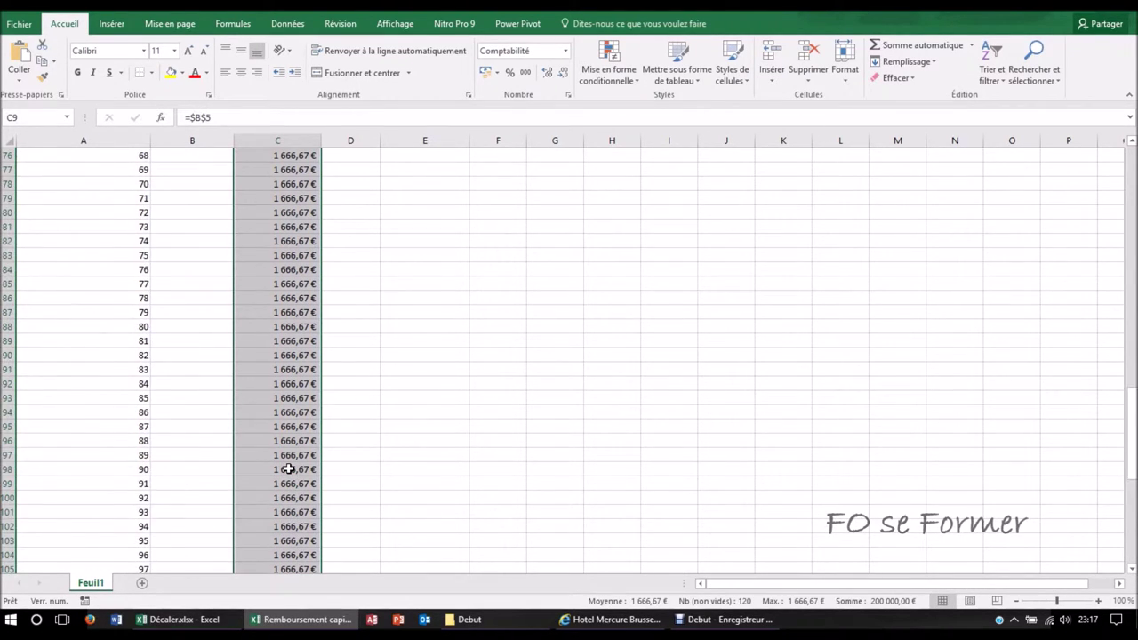
pyautogui.scroll(5, 289, 469)
pyautogui.scroll(5, 289, 469)
pyautogui.scroll(8, 289, 468)
pyautogui.scroll(4, 289, 468)
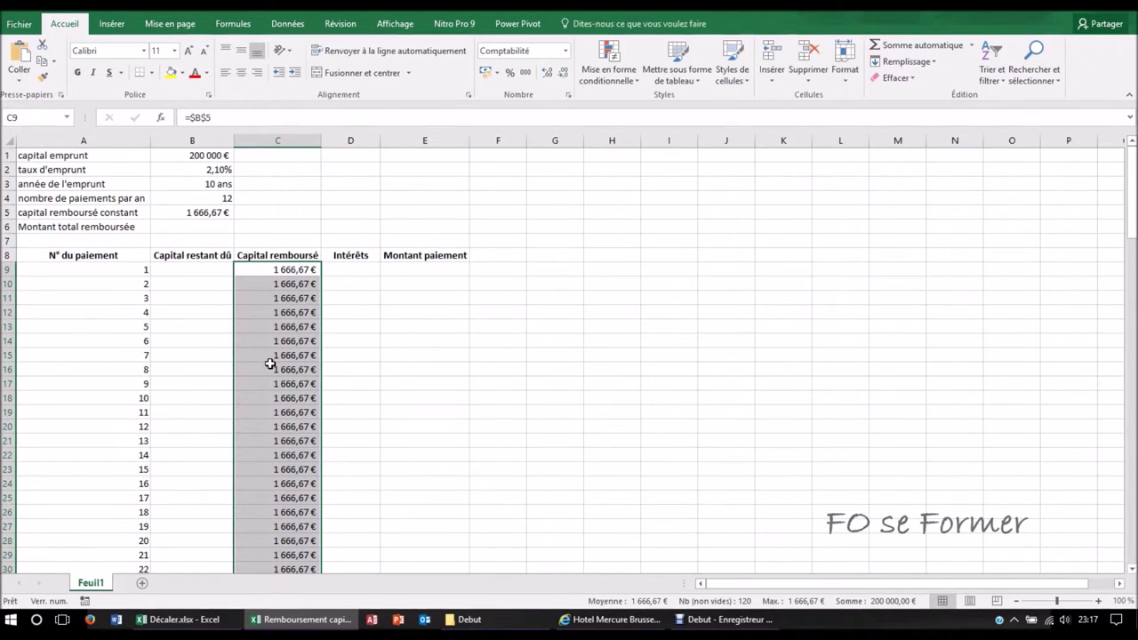
pyautogui.click(350, 269)
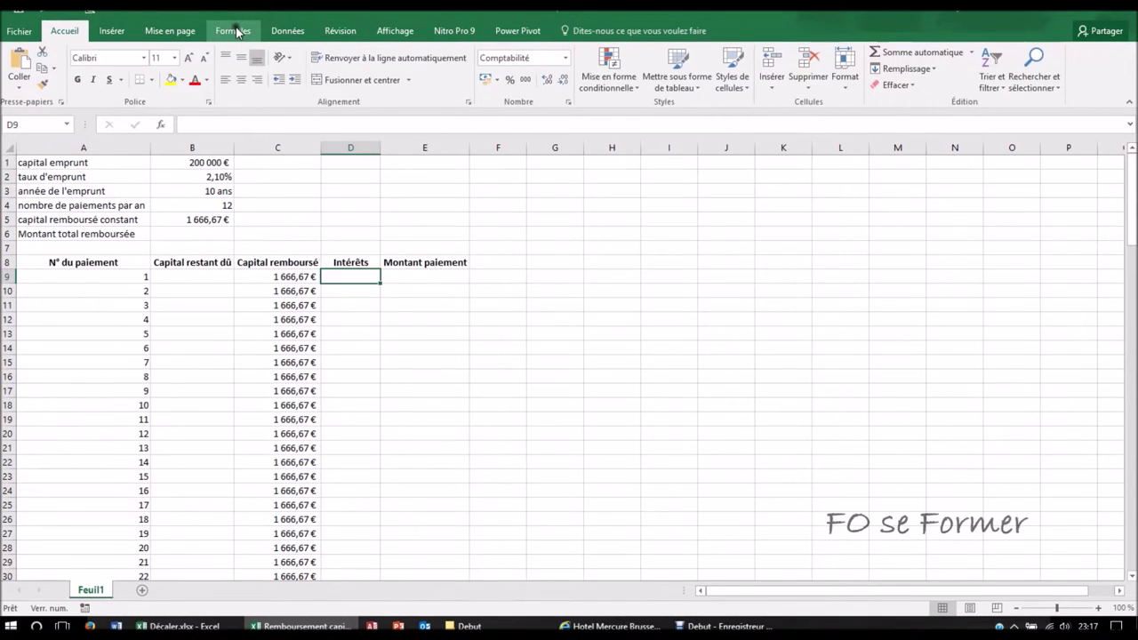
# - Insert the ISPMT function into D9 from the Formulas financial function library
pyautogui.click(235, 31)
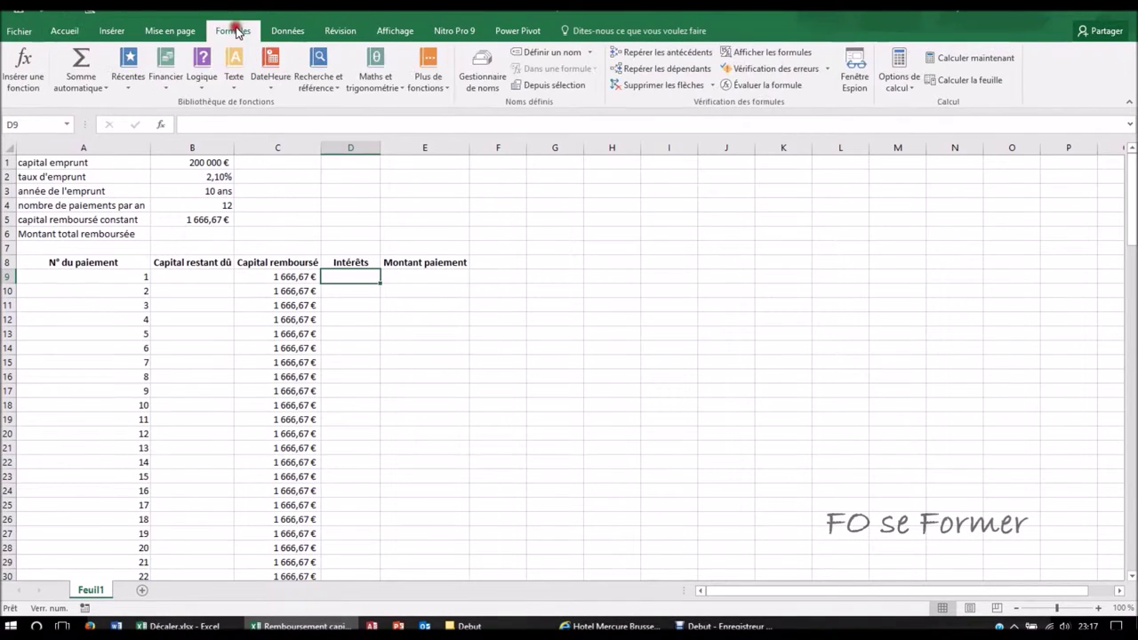
pyautogui.click(167, 69)
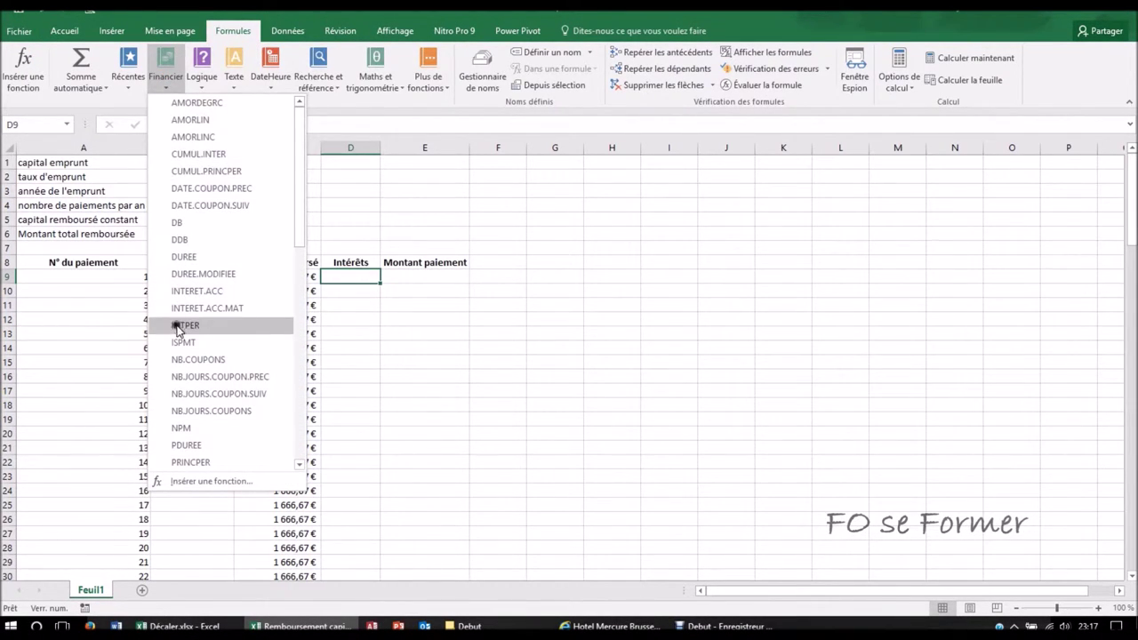
pyautogui.moveTo(183, 343)
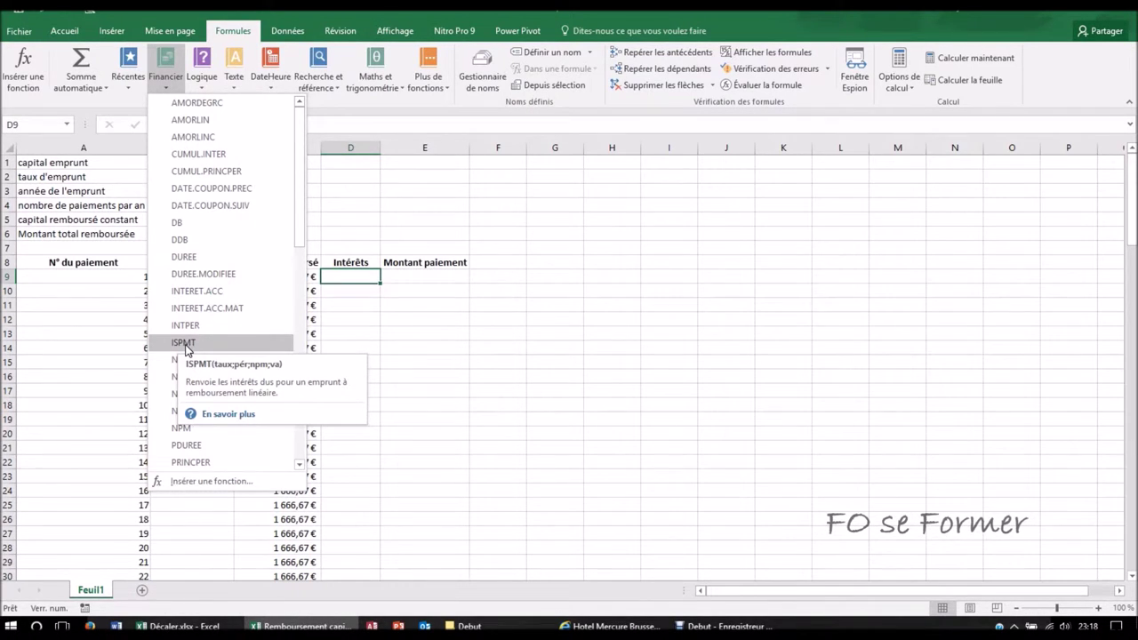
pyautogui.click(186, 344)
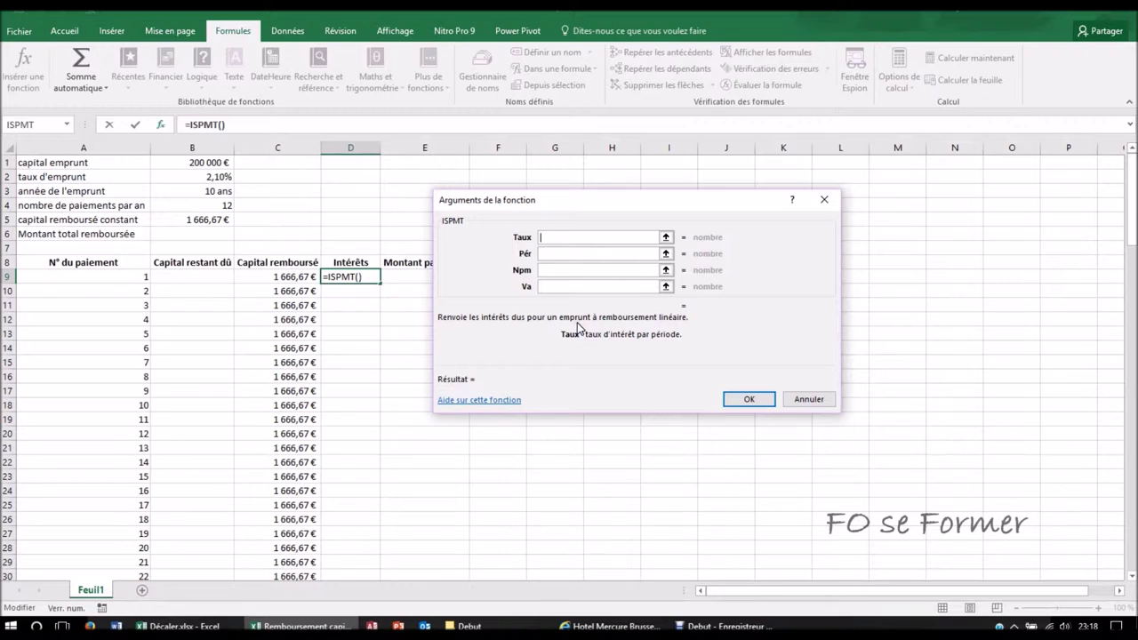
# - Set ISPMT arguments to rate B2/B4, period A9, periods B3*B4 and value -B1
pyautogui.click(215, 178)
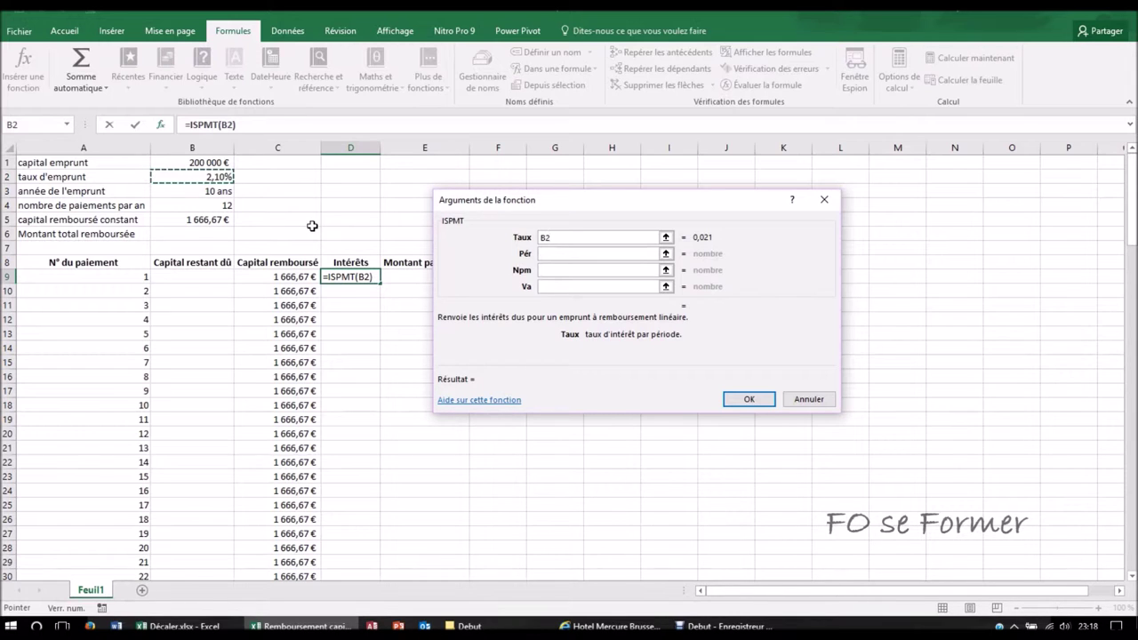
pyautogui.write('/')
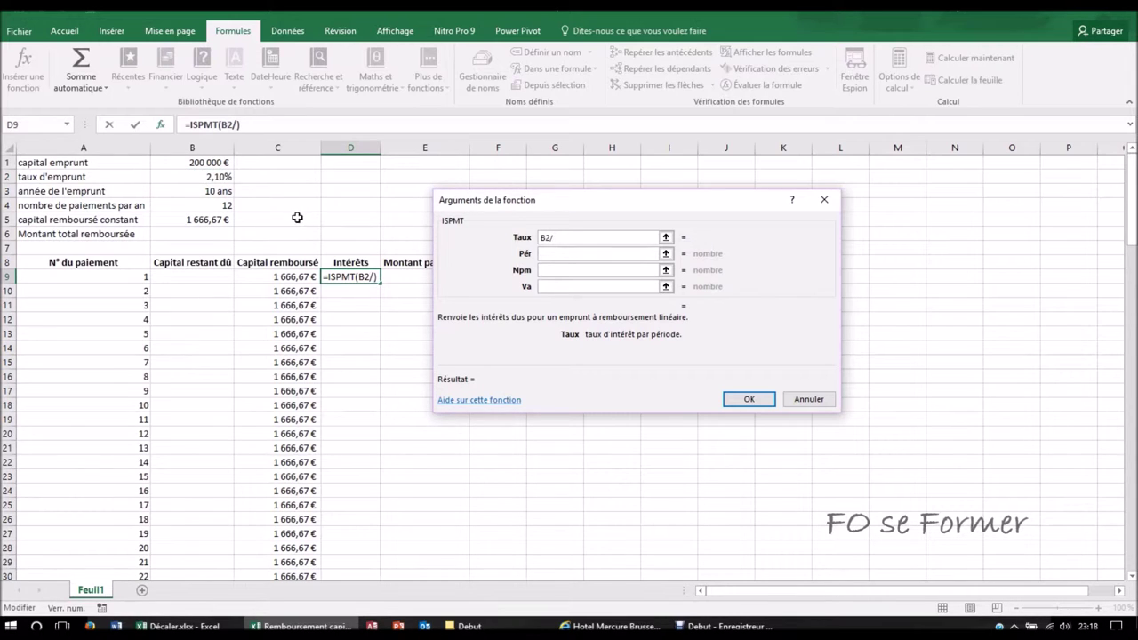
pyautogui.click(224, 206)
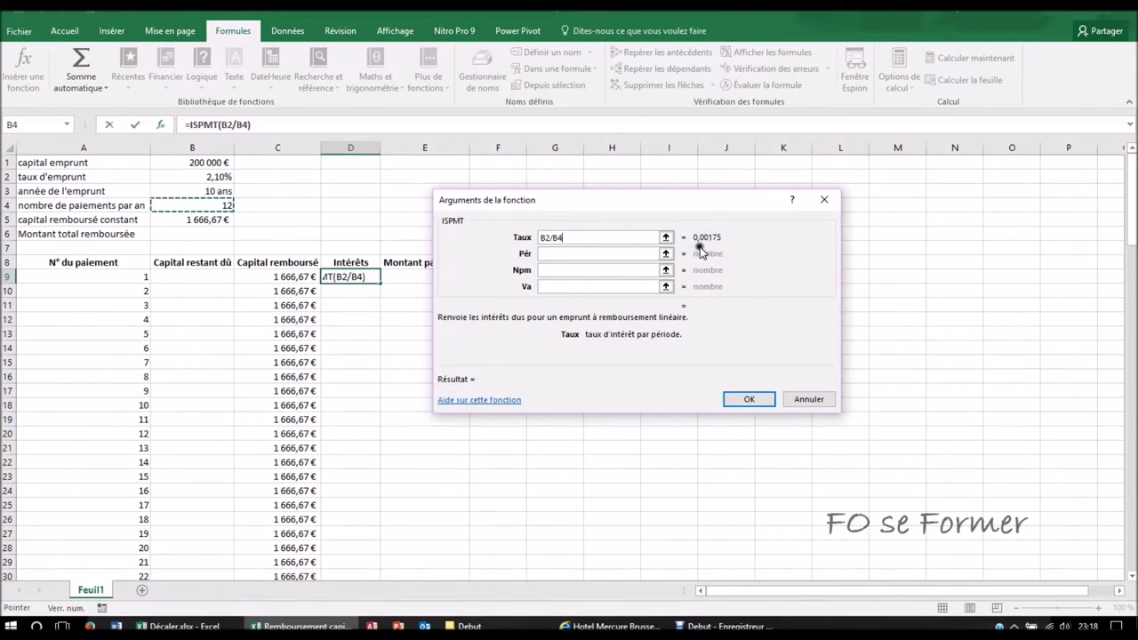
pyautogui.click(564, 255)
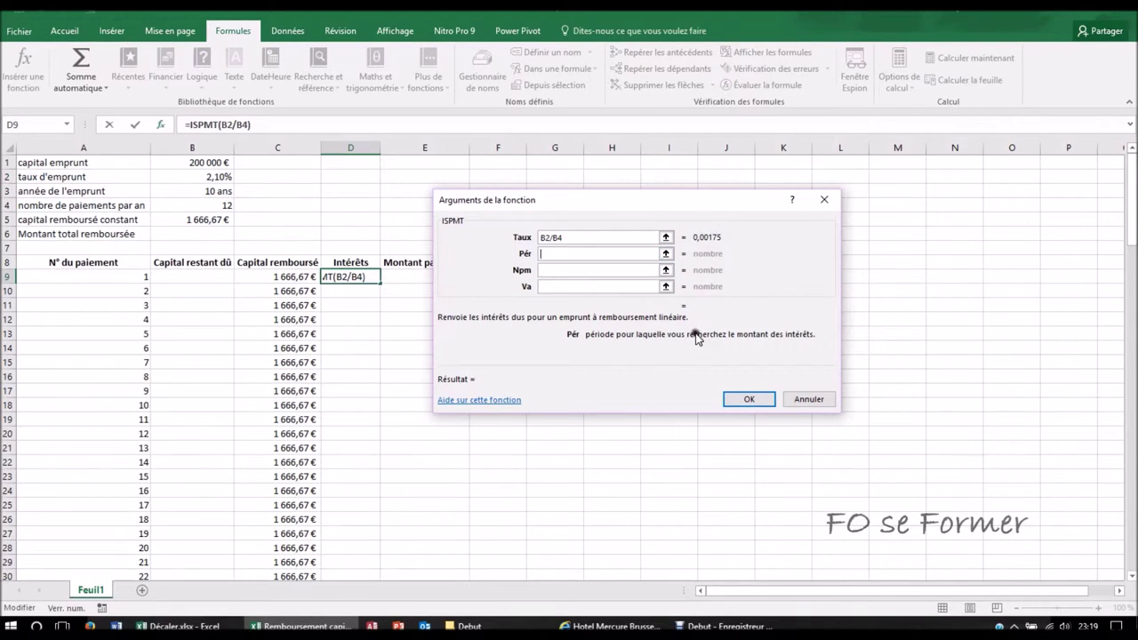
pyautogui.click(133, 280)
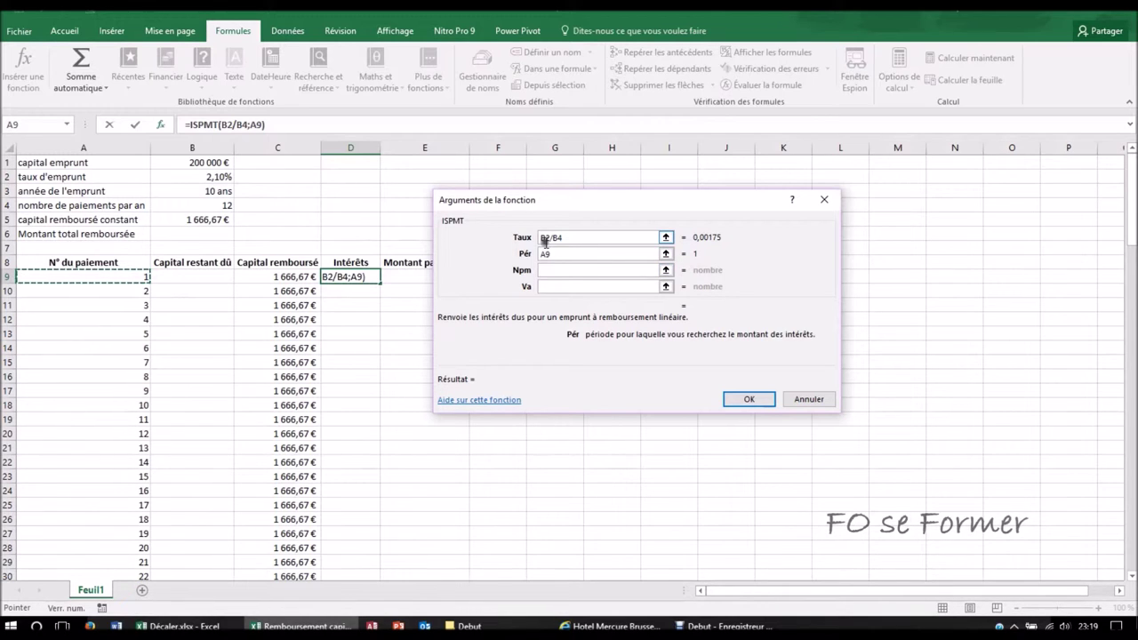
pyautogui.click(549, 268)
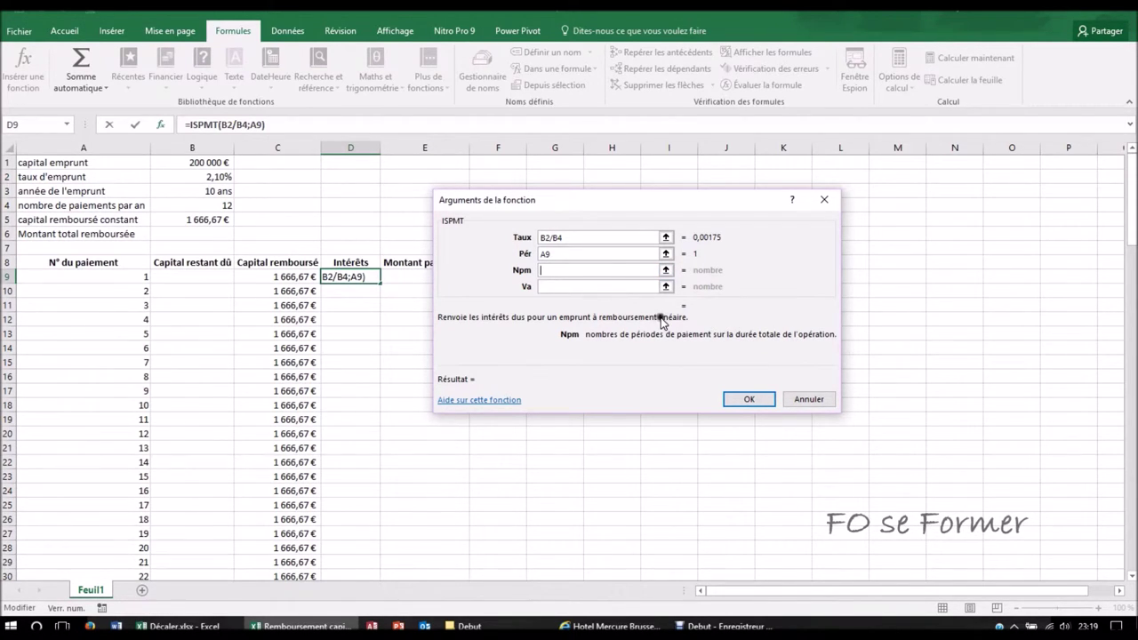
pyautogui.click(218, 193)
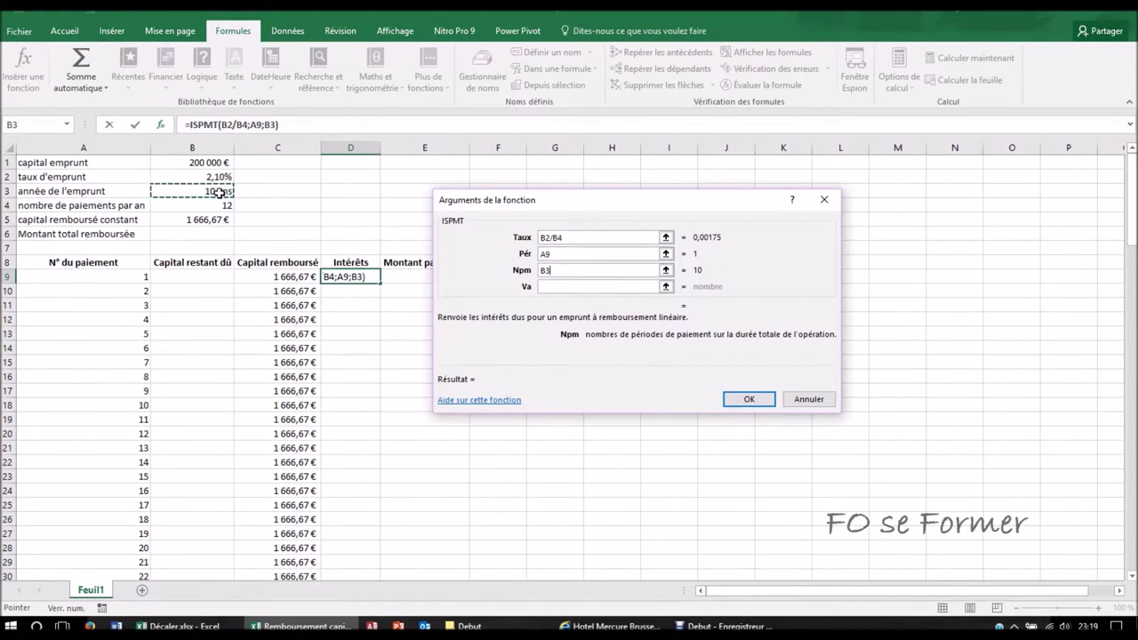
pyautogui.write('*')
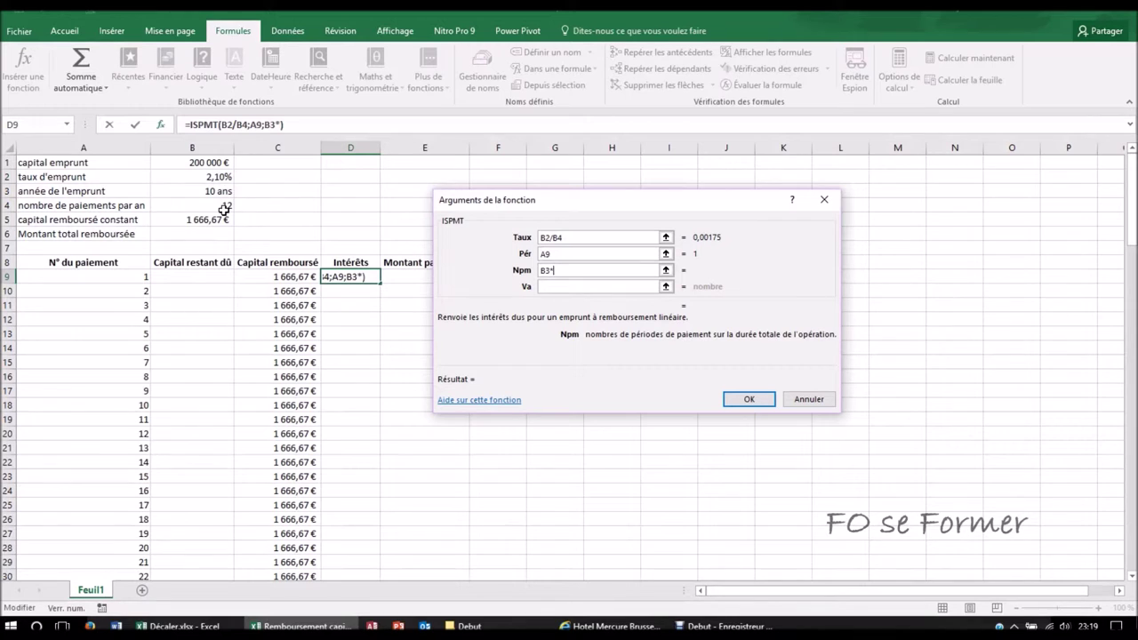
pyautogui.click(224, 208)
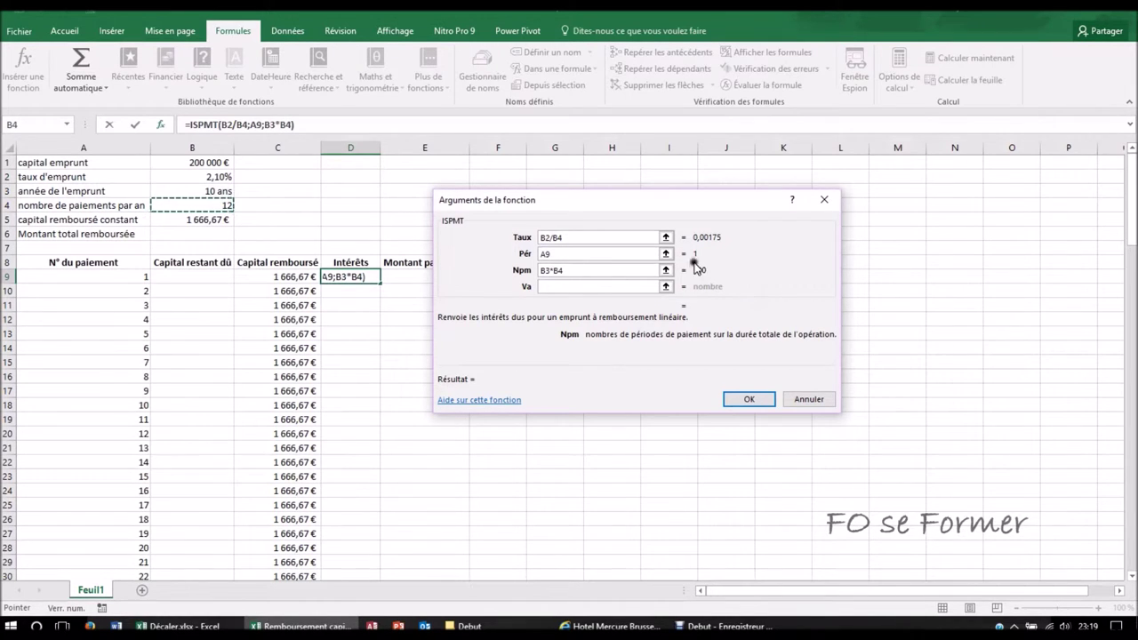
pyautogui.click(579, 286)
pyautogui.write('-')
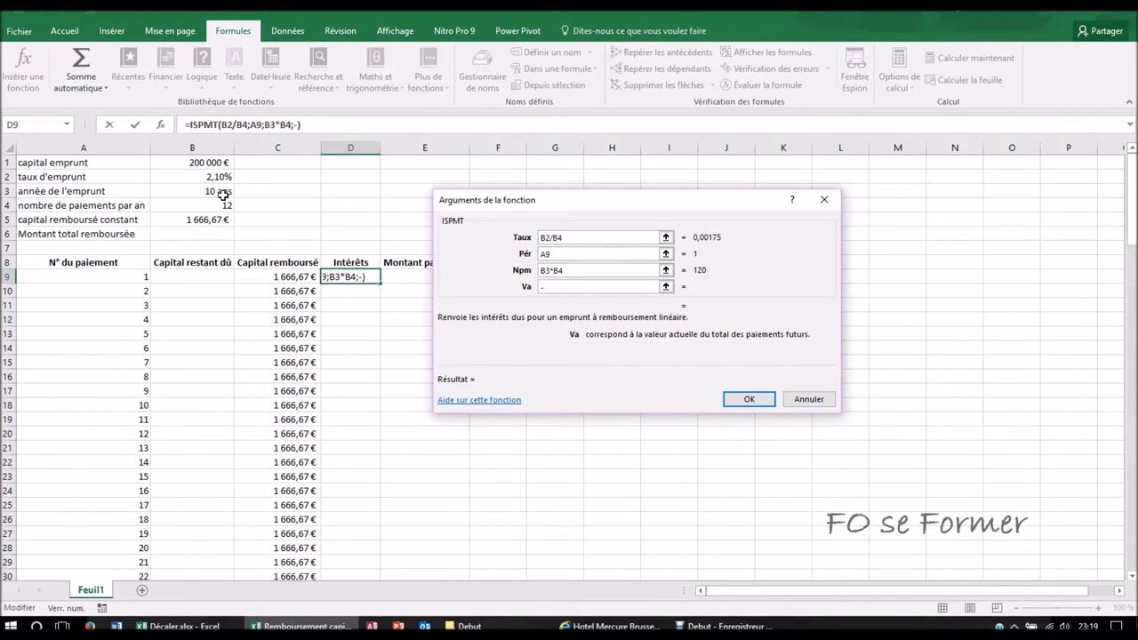
pyautogui.click(197, 162)
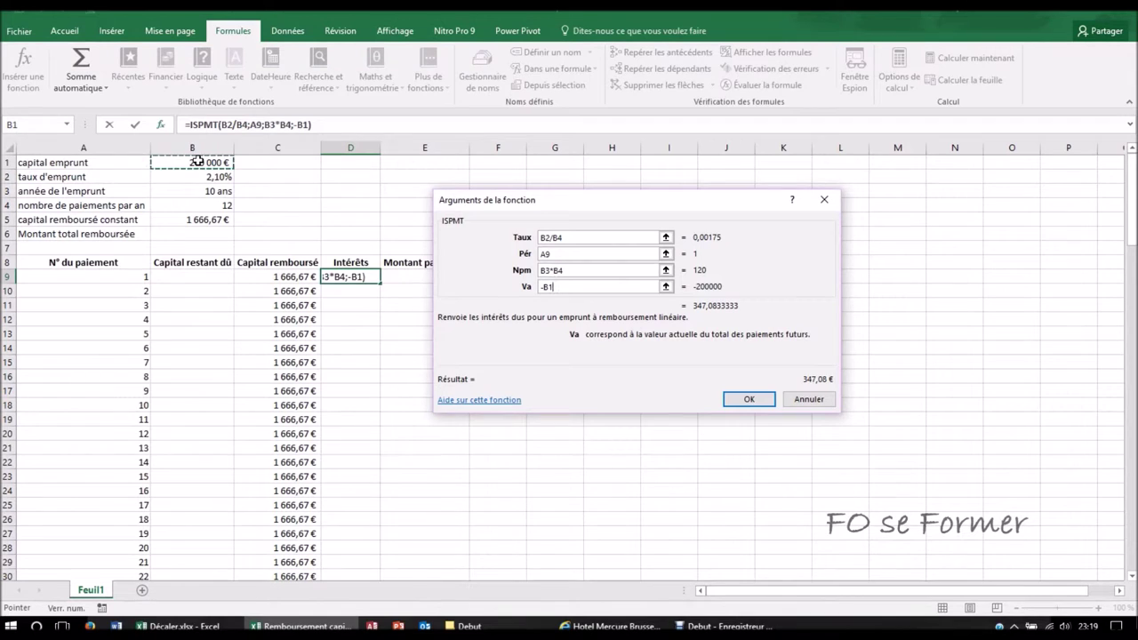
pyautogui.press('Return')
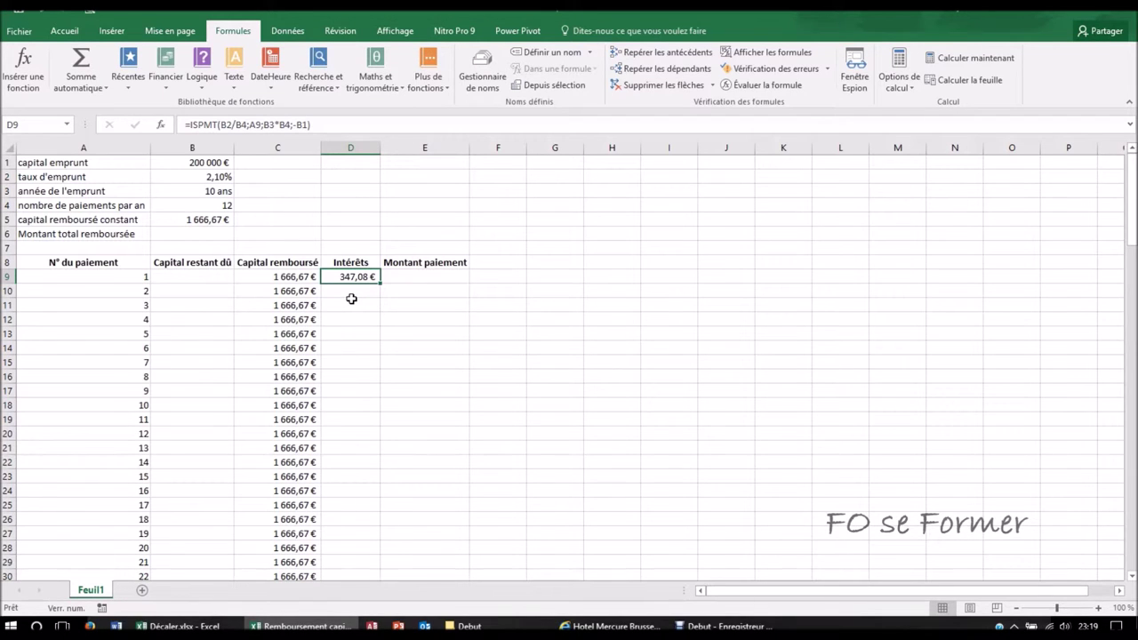
# - Make B2, B4, B3 and B1 absolute references in the D9 ISPMT formula
pyautogui.click(161, 125)
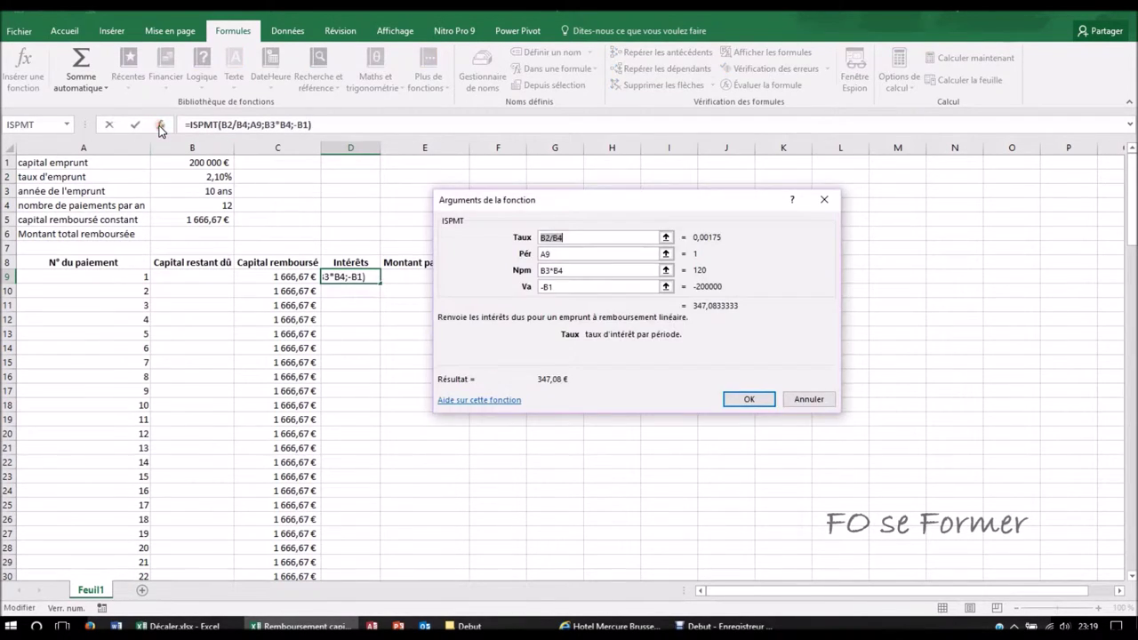
pyautogui.click(541, 237)
pyautogui.press('F4')
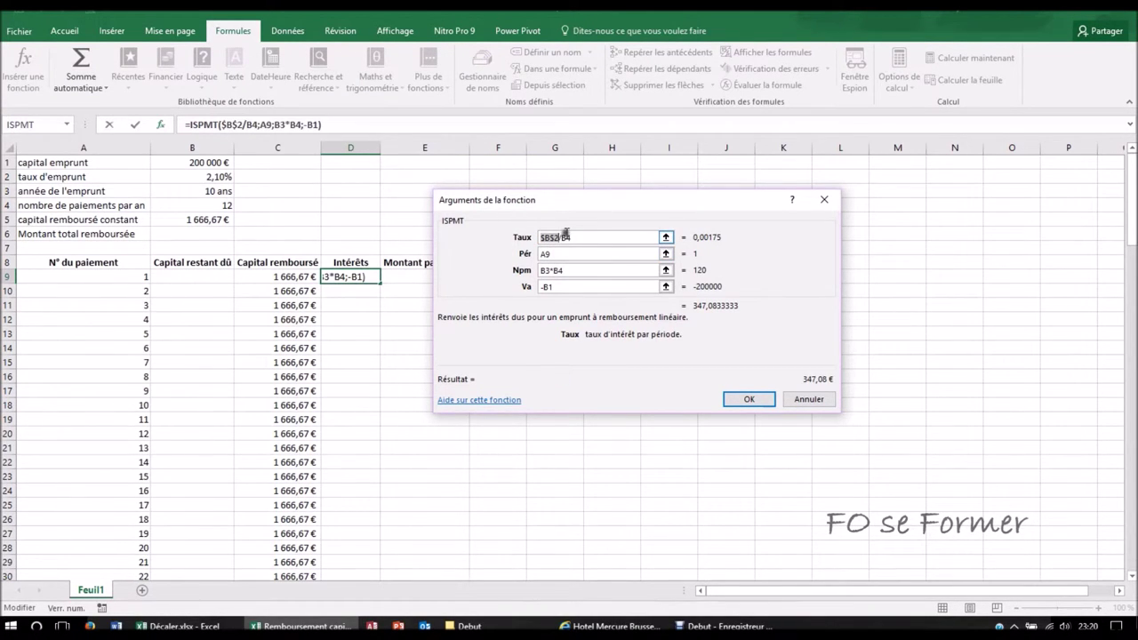
pyautogui.press('F4')
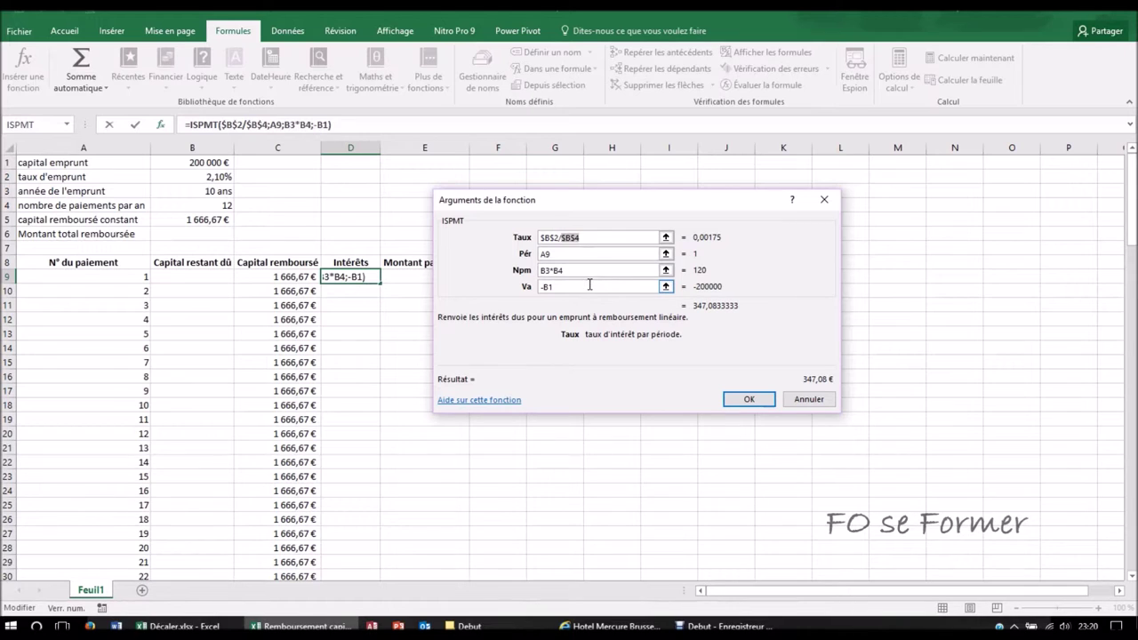
pyautogui.click(545, 270)
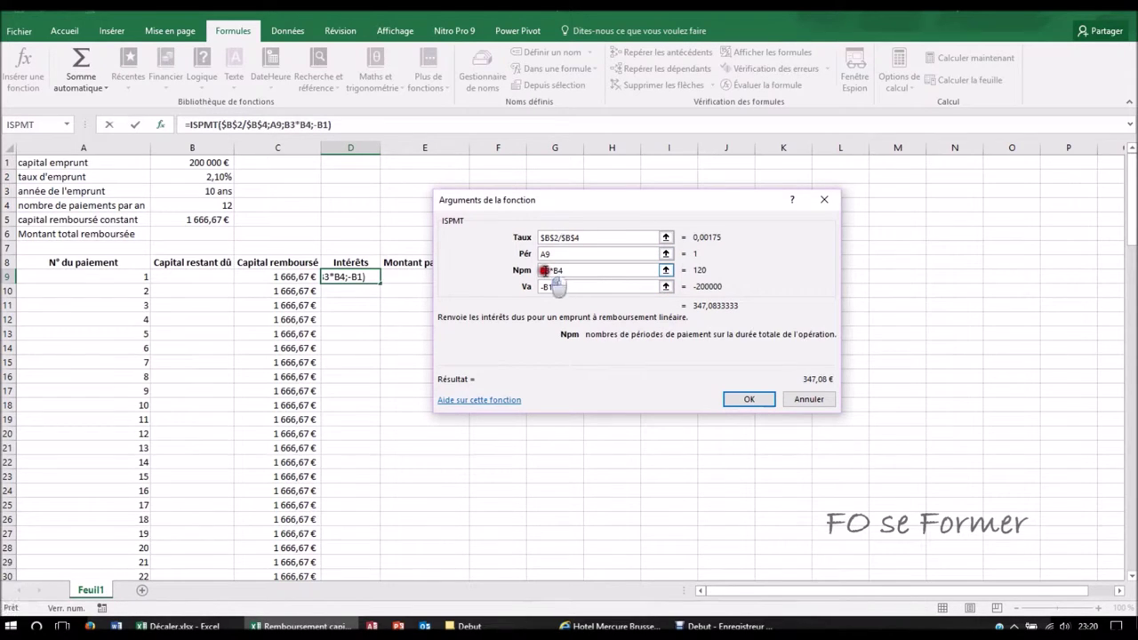
pyautogui.press('F4')
pyautogui.click(566, 270)
pyautogui.press('F4')
pyautogui.click(551, 287)
pyautogui.press('F4')
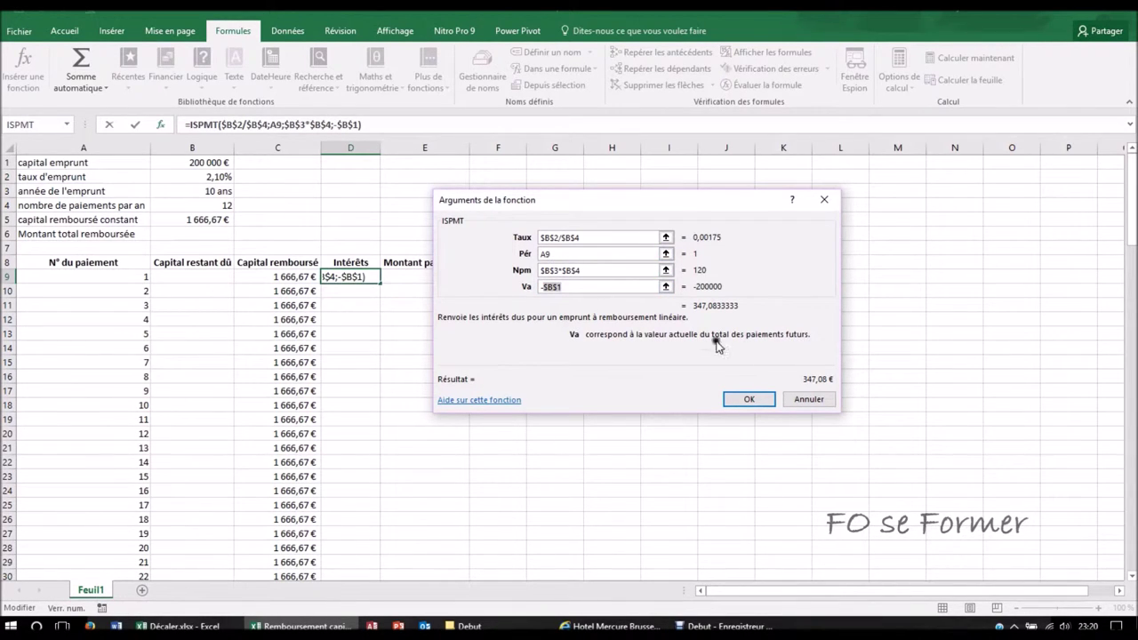
pyautogui.click(752, 398)
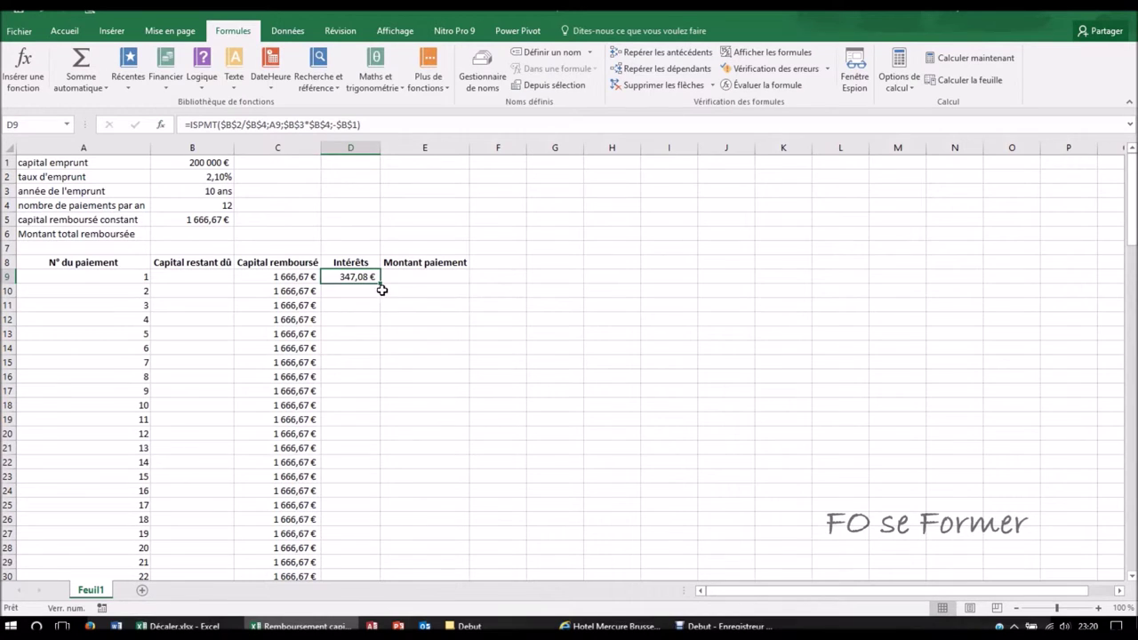
# - Fill the interest formula down all 120 payments, decreasing from 347,08 €
pyautogui.doubleClick(382, 282)
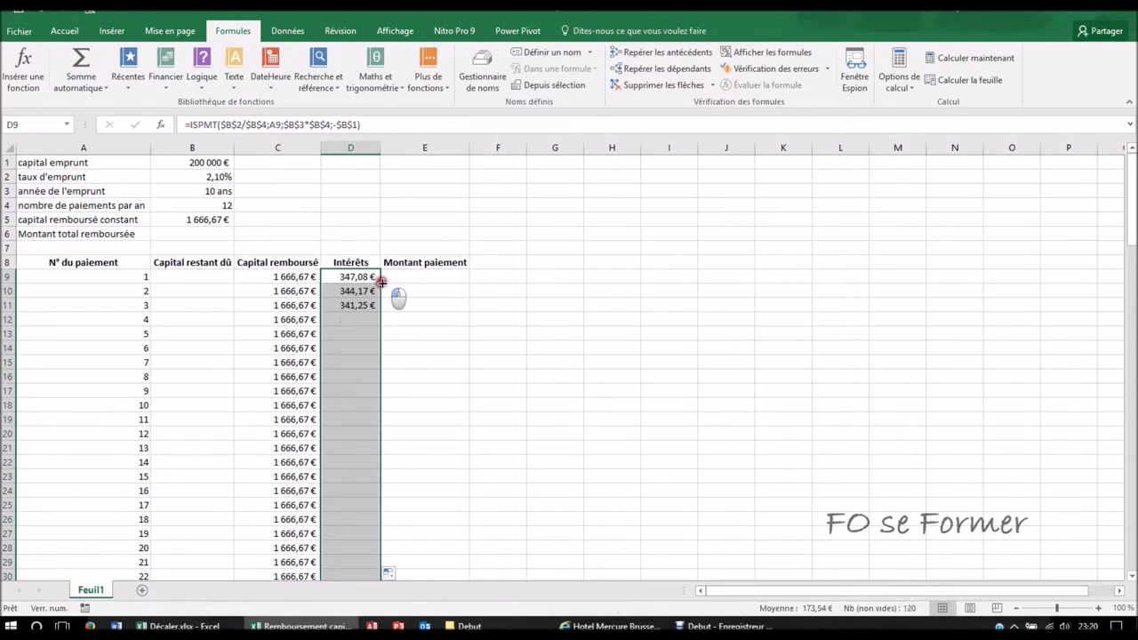
pyautogui.scroll(-3, 377, 283)
pyautogui.scroll(-1, 377, 283)
pyautogui.scroll(-2, 377, 283)
pyautogui.scroll(-2, 377, 283)
pyautogui.scroll(-3, 377, 283)
pyautogui.scroll(-6, 377, 283)
pyautogui.scroll(-2, 377, 282)
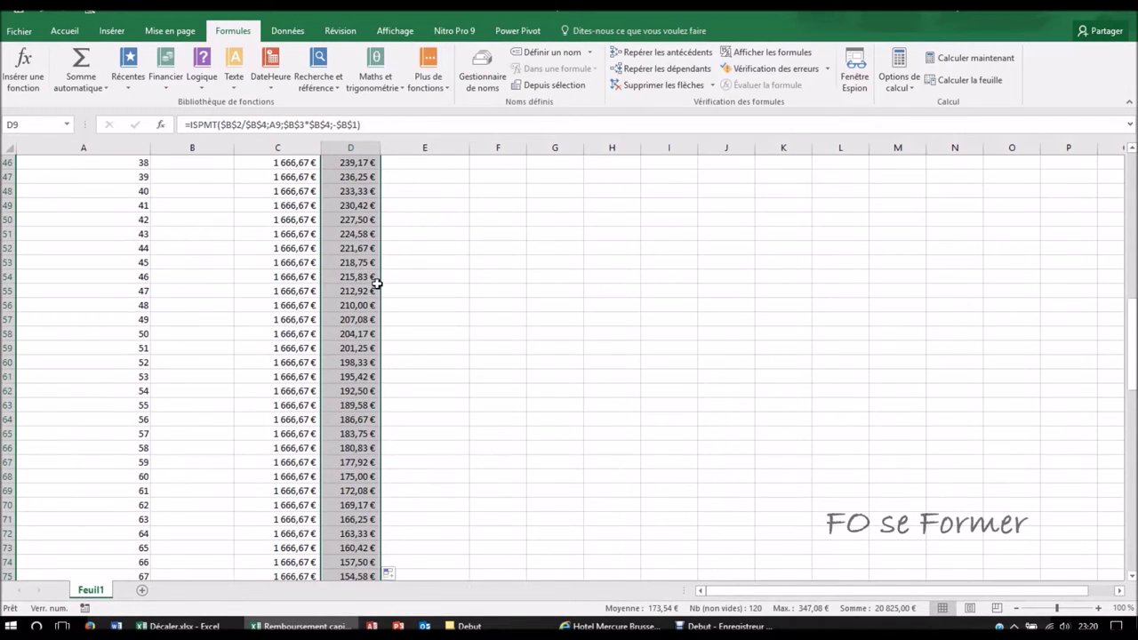
pyautogui.scroll(-3, 378, 286)
pyautogui.scroll(-1, 379, 302)
pyautogui.scroll(-4, 379, 321)
pyautogui.scroll(-4, 379, 322)
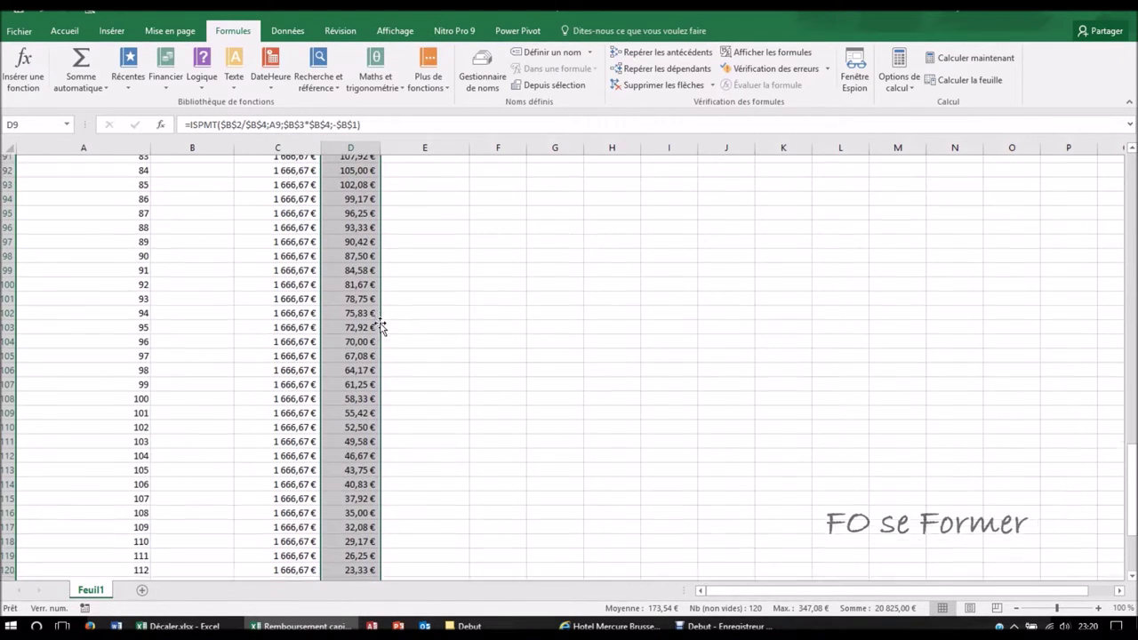
pyautogui.scroll(-5, 381, 325)
pyautogui.scroll(5, 377, 323)
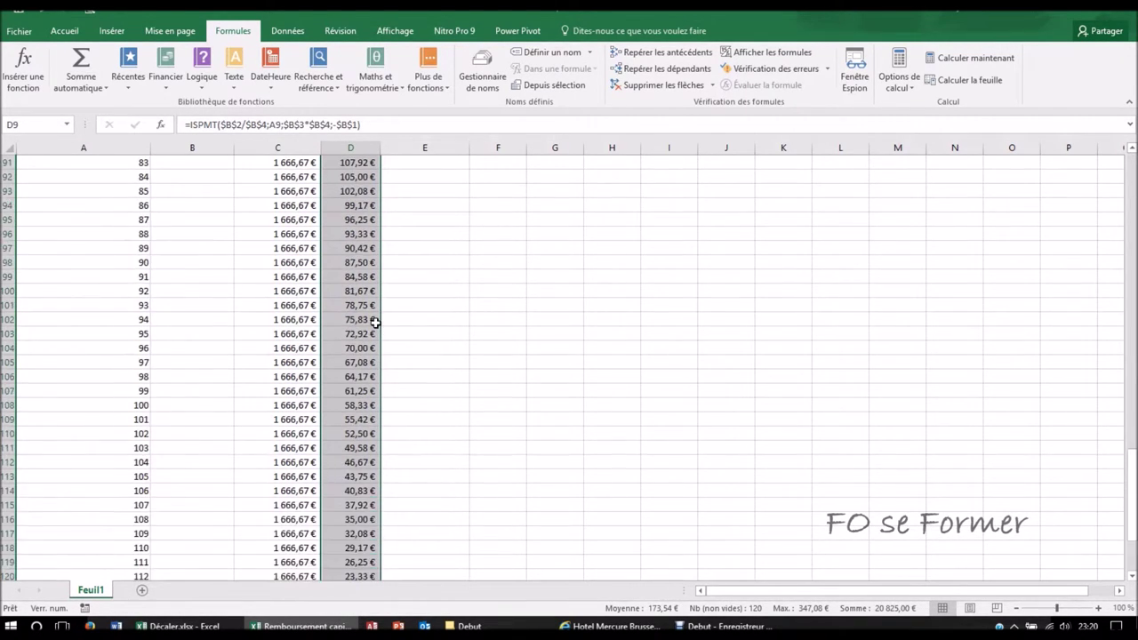
pyautogui.scroll(7, 375, 323)
pyautogui.scroll(4, 374, 325)
pyautogui.scroll(10, 371, 326)
pyautogui.scroll(6, 371, 325)
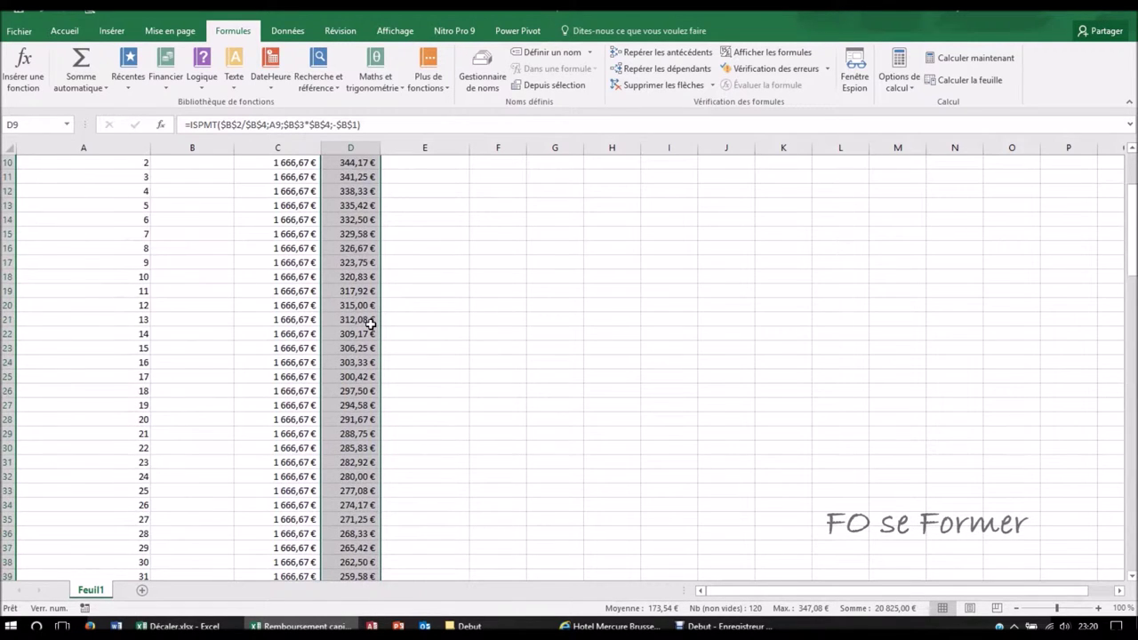
pyautogui.scroll(3, 370, 326)
pyautogui.click(420, 274)
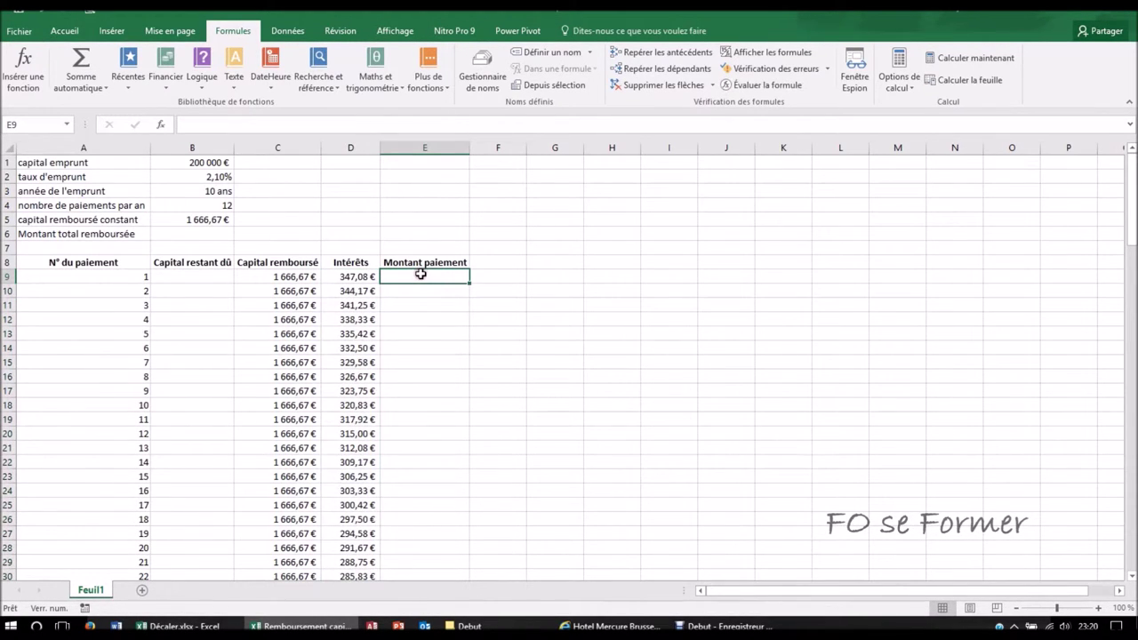
# - Enter =C9+D9 in E9 as the first payment amount
pyautogui.write('=')
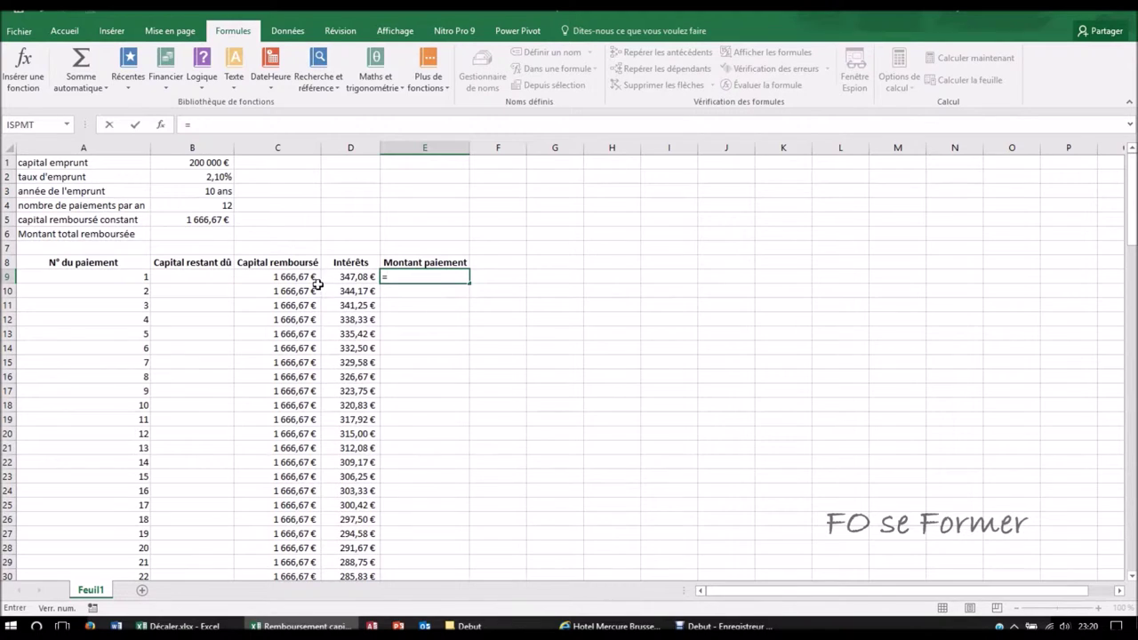
pyautogui.click(305, 278)
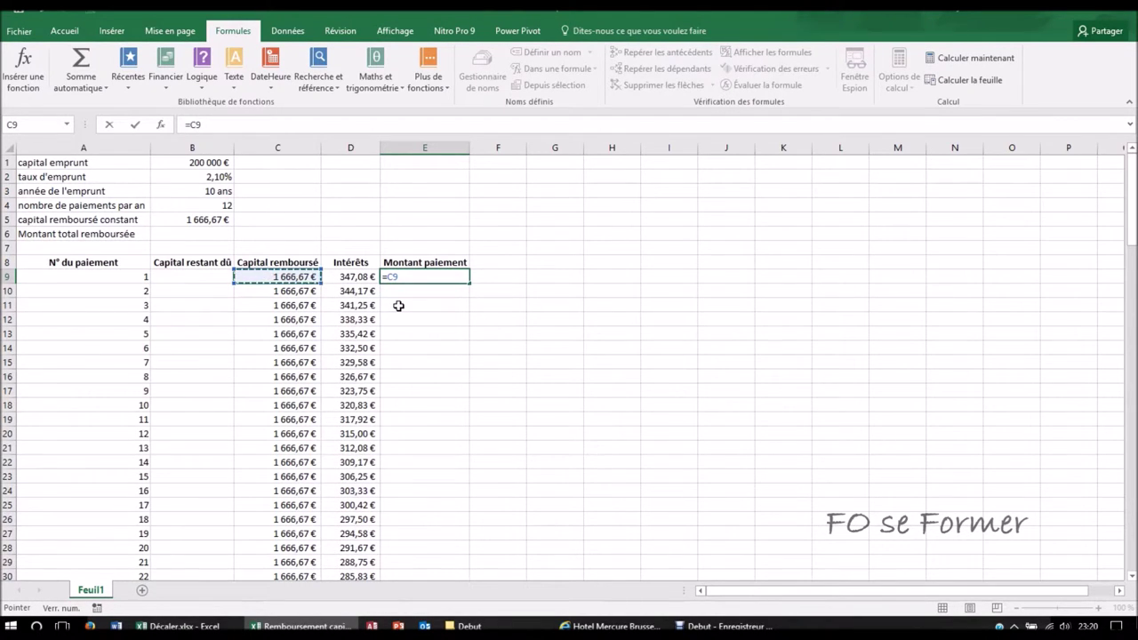
pyautogui.write('+')
pyautogui.click(353, 278)
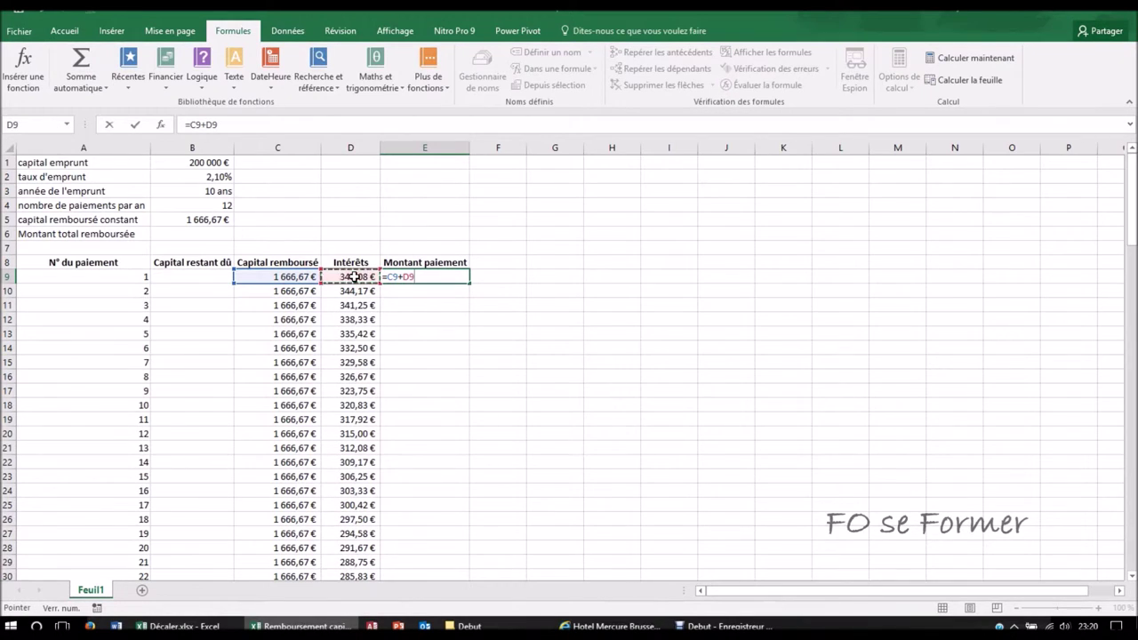
pyautogui.press('Return')
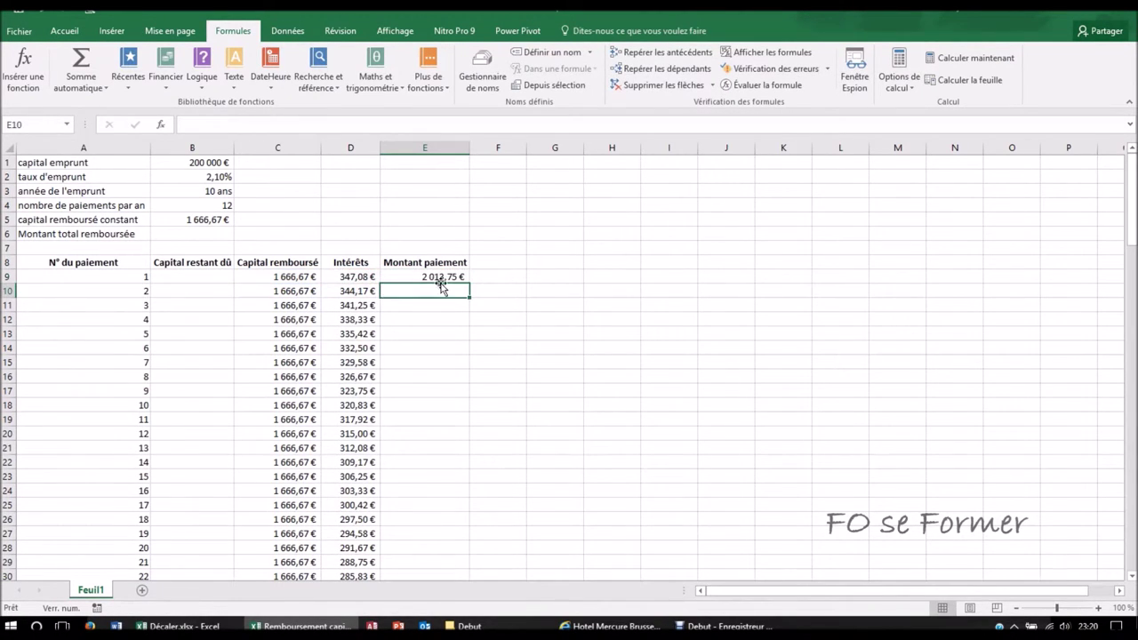
# - Fill the payment formula down column E, from 2 013,75 € to 1 666,67 €
pyautogui.click(443, 277)
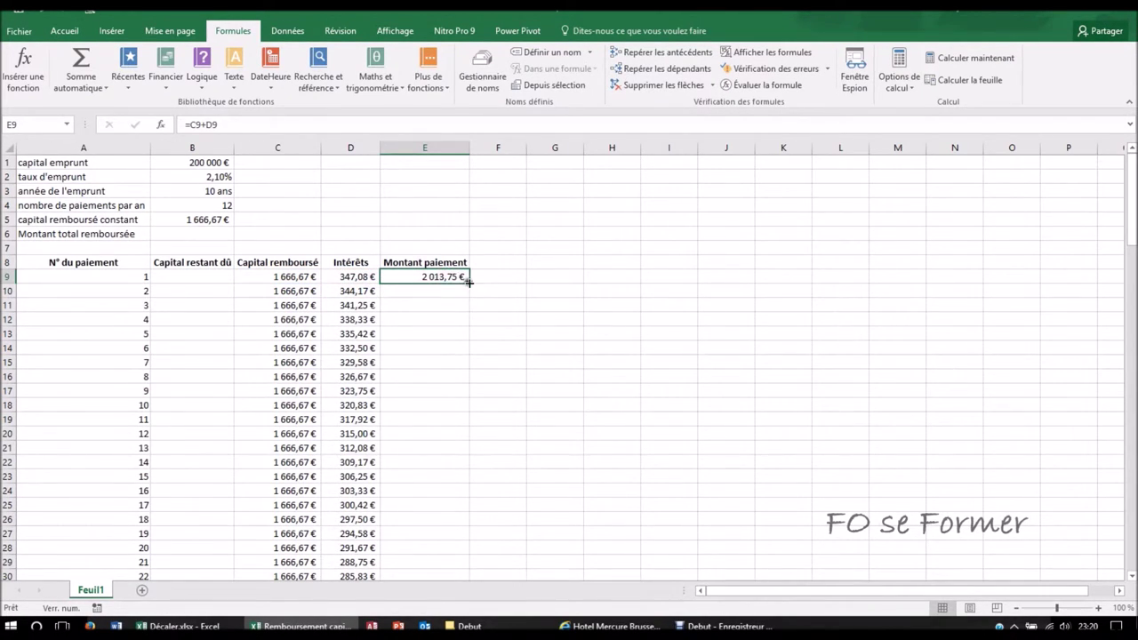
pyautogui.doubleClick(468, 281)
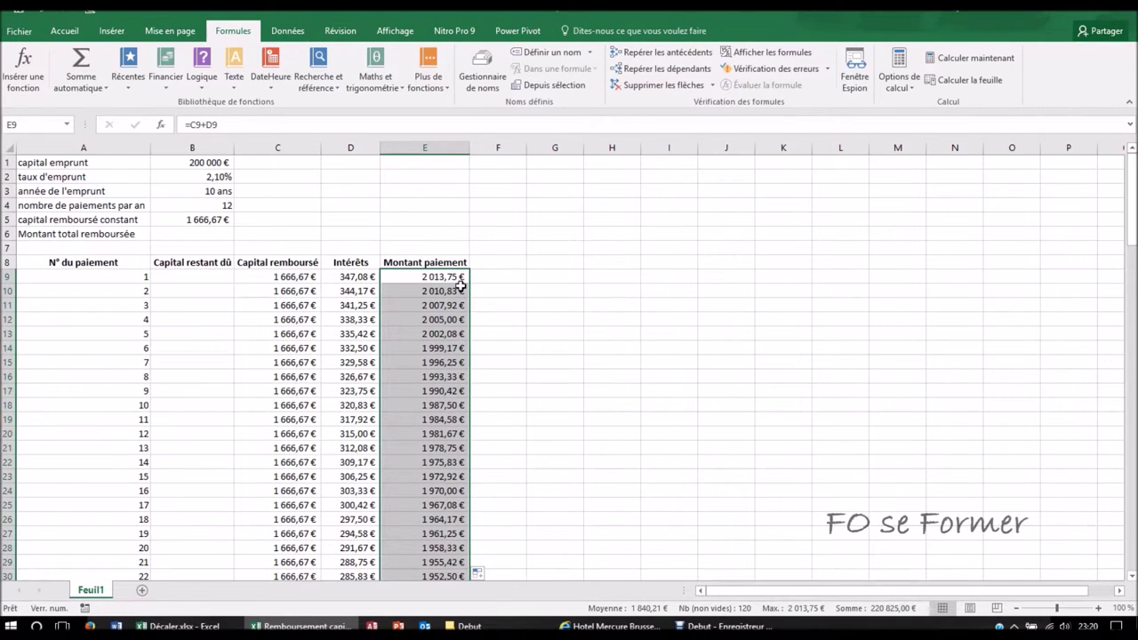
pyautogui.click(459, 273)
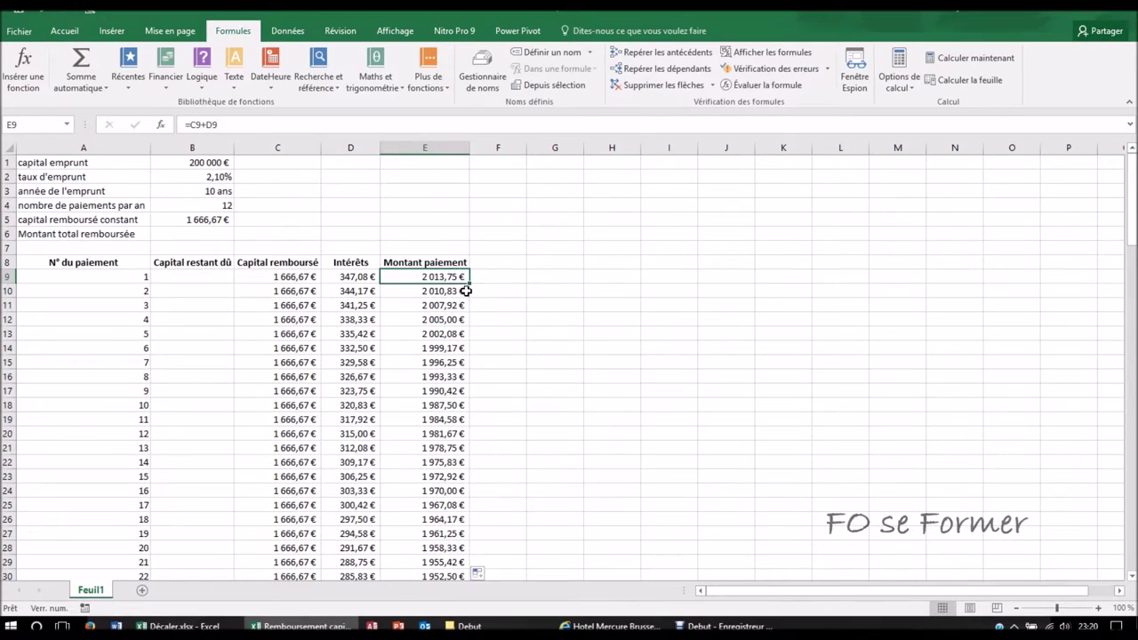
pyautogui.scroll(-3, 462, 294)
pyautogui.scroll(-2, 458, 302)
pyautogui.scroll(-3, 454, 312)
pyautogui.scroll(-2, 449, 318)
pyautogui.scroll(-2, 449, 317)
pyautogui.scroll(-2, 449, 318)
pyautogui.scroll(-5, 448, 320)
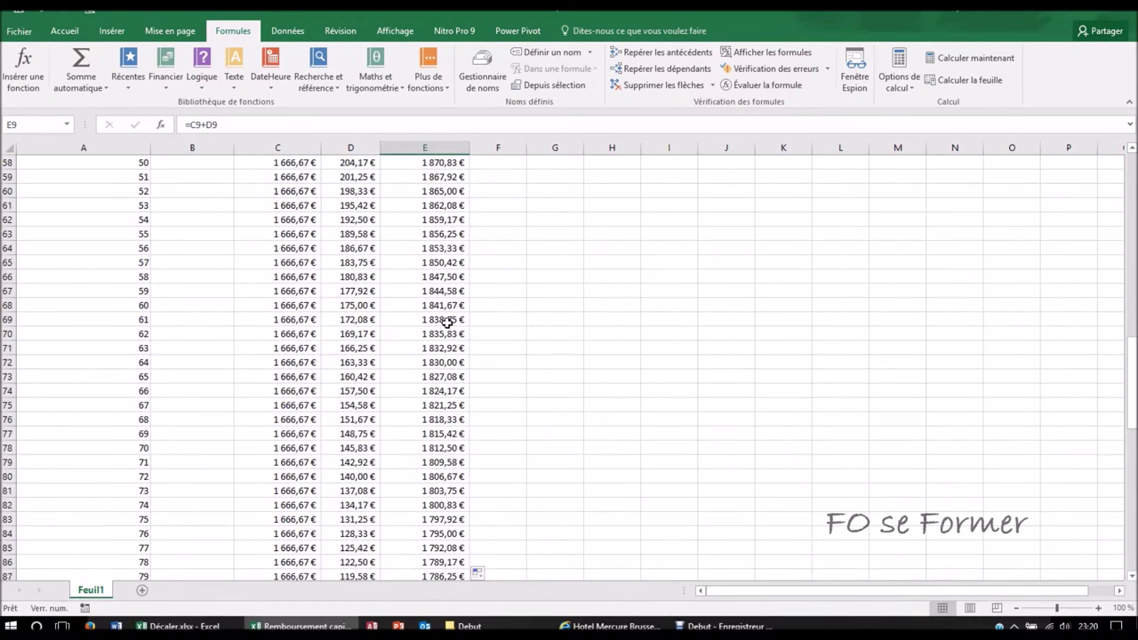
pyautogui.scroll(-4, 446, 322)
pyautogui.scroll(-4, 445, 327)
pyautogui.scroll(-3, 444, 328)
pyautogui.scroll(-3, 444, 330)
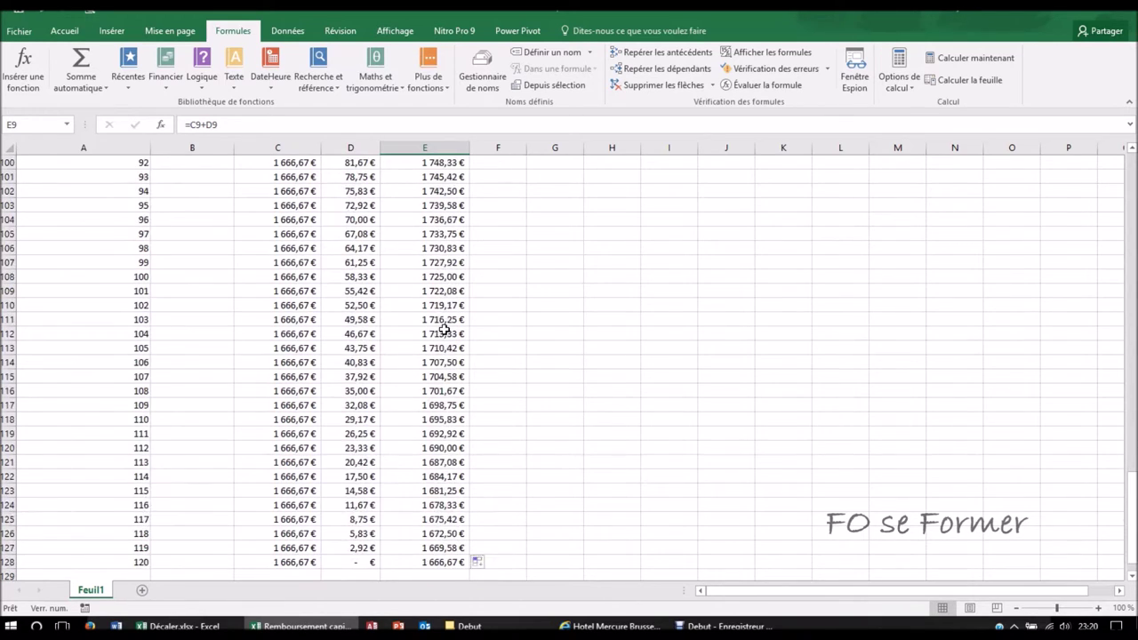
pyautogui.scroll(-2, 444, 330)
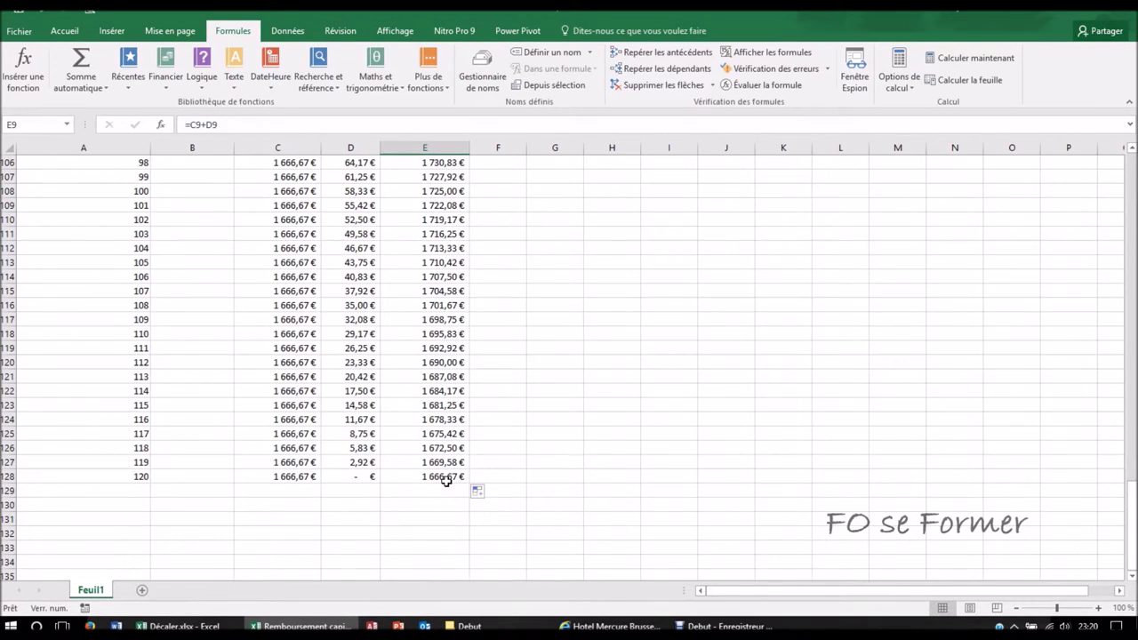
pyautogui.scroll(6, 333, 473)
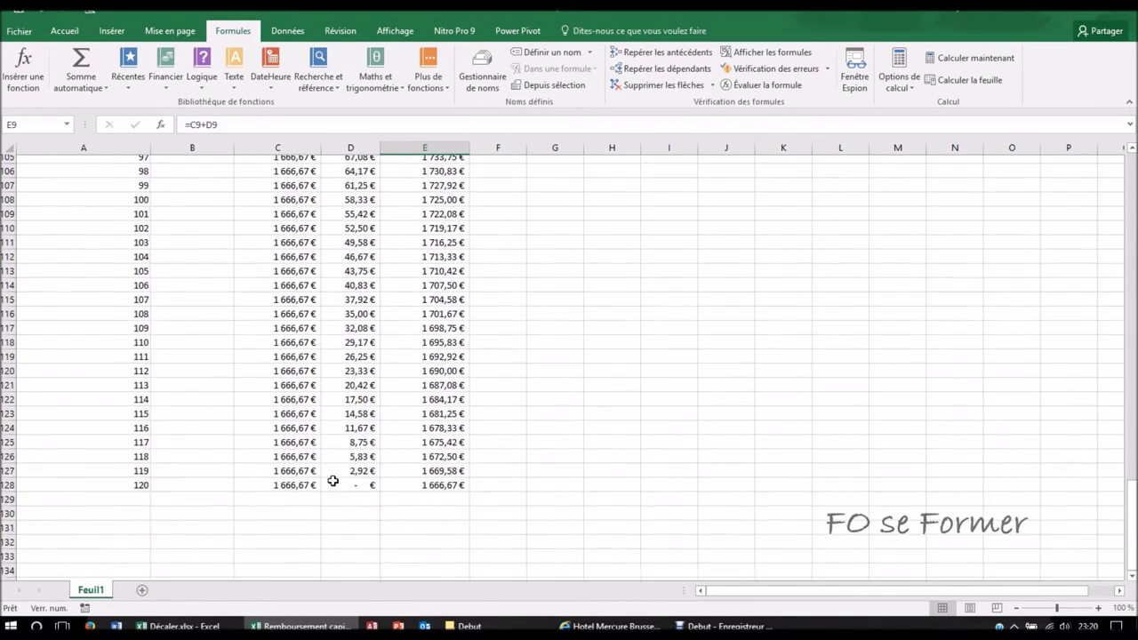
pyautogui.scroll(3, 334, 475)
pyautogui.scroll(7, 333, 478)
pyautogui.scroll(6, 333, 480)
pyautogui.scroll(5, 333, 480)
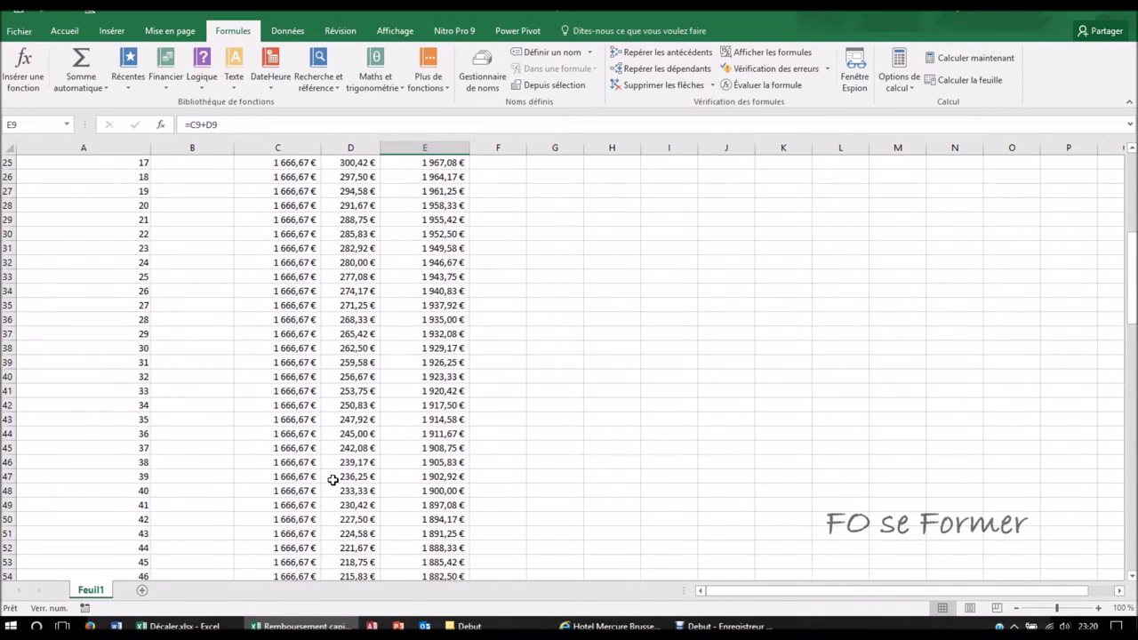
pyautogui.scroll(5, 332, 480)
pyautogui.scroll(3, 333, 480)
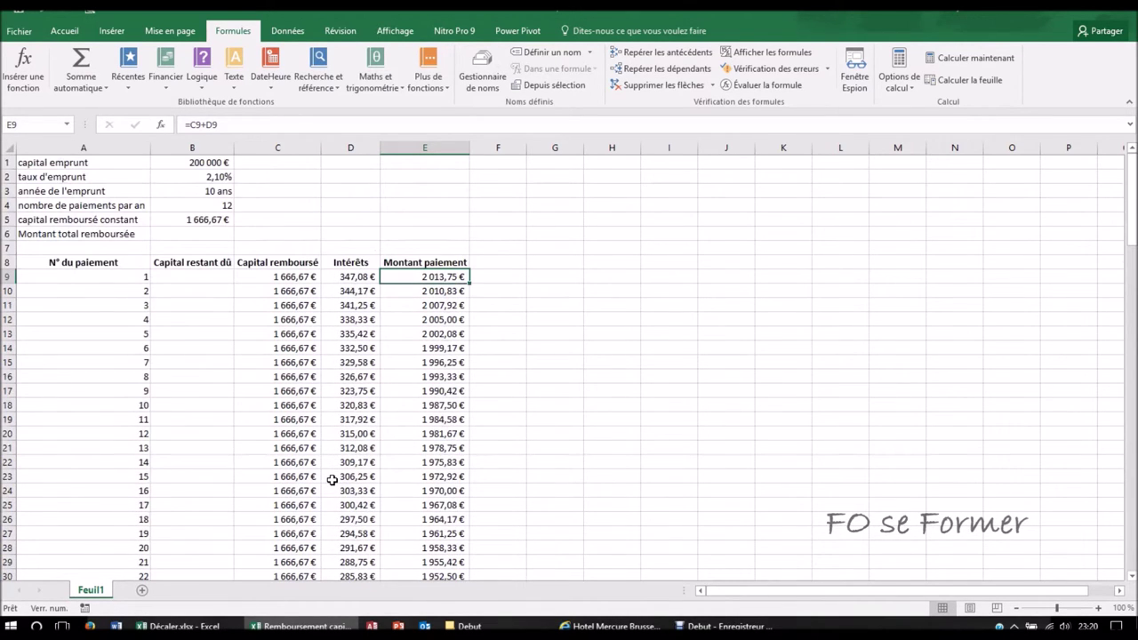
pyautogui.click(221, 280)
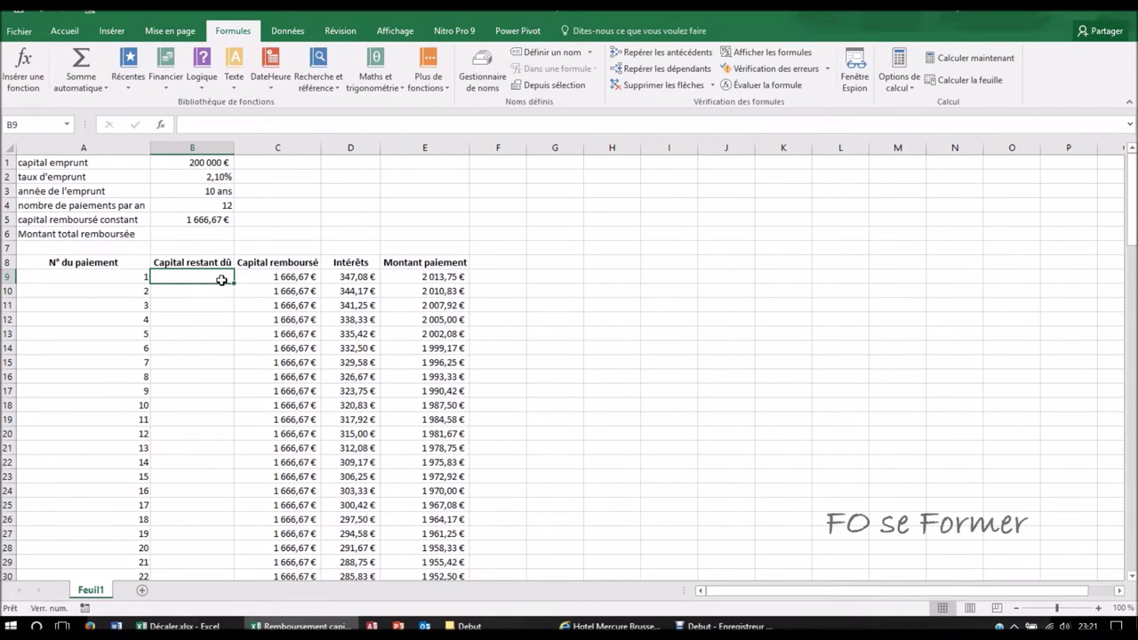
# - Enter =B1-C9 in B9 and =B9-C10 in B10 for the first remaining capitals
pyautogui.write('=')
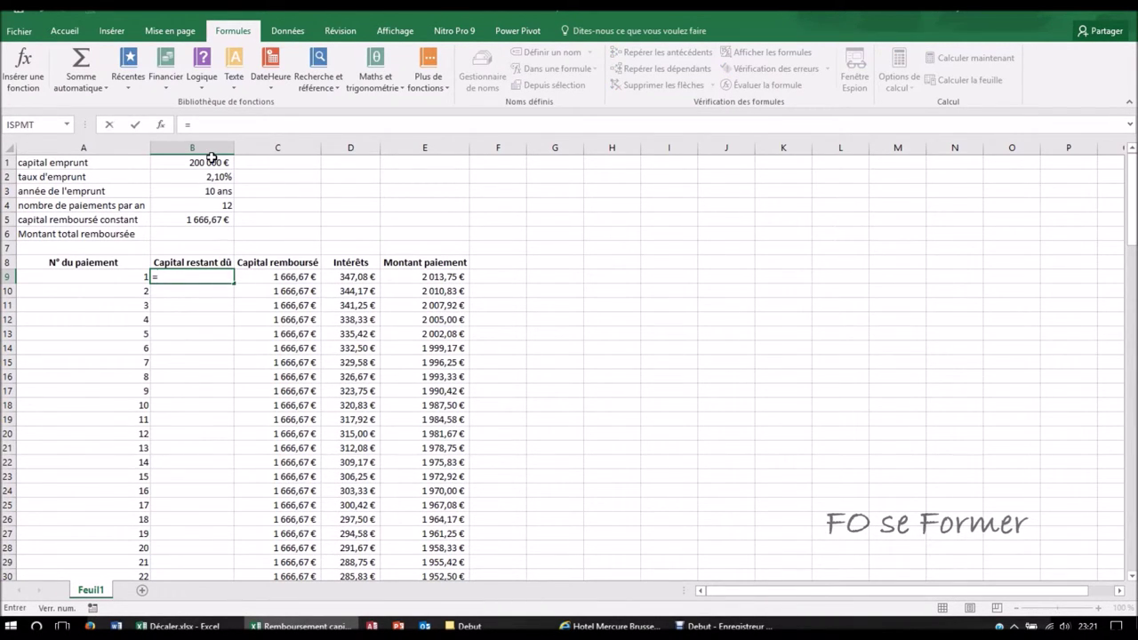
pyautogui.click(212, 159)
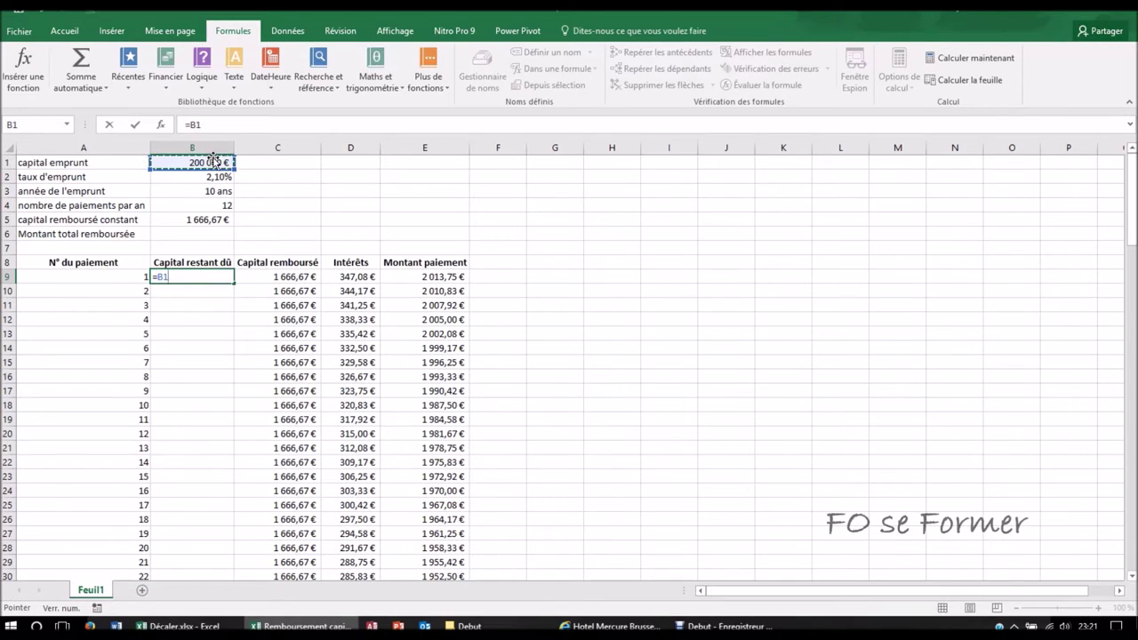
pyautogui.write('-')
pyautogui.click(287, 272)
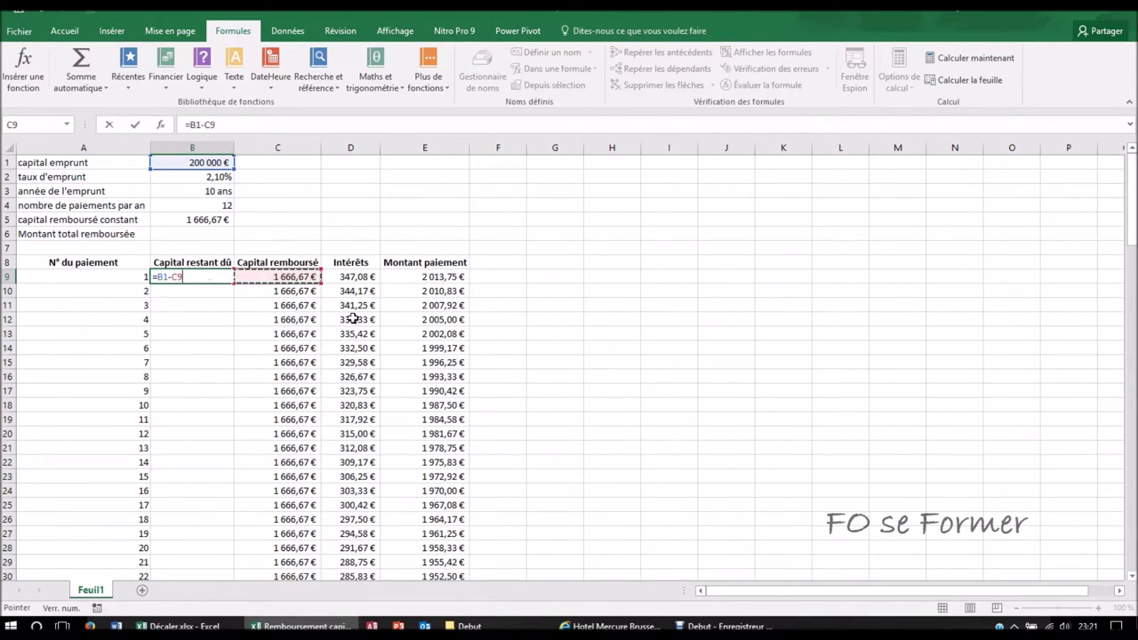
pyautogui.press('Return')
pyautogui.write('=')
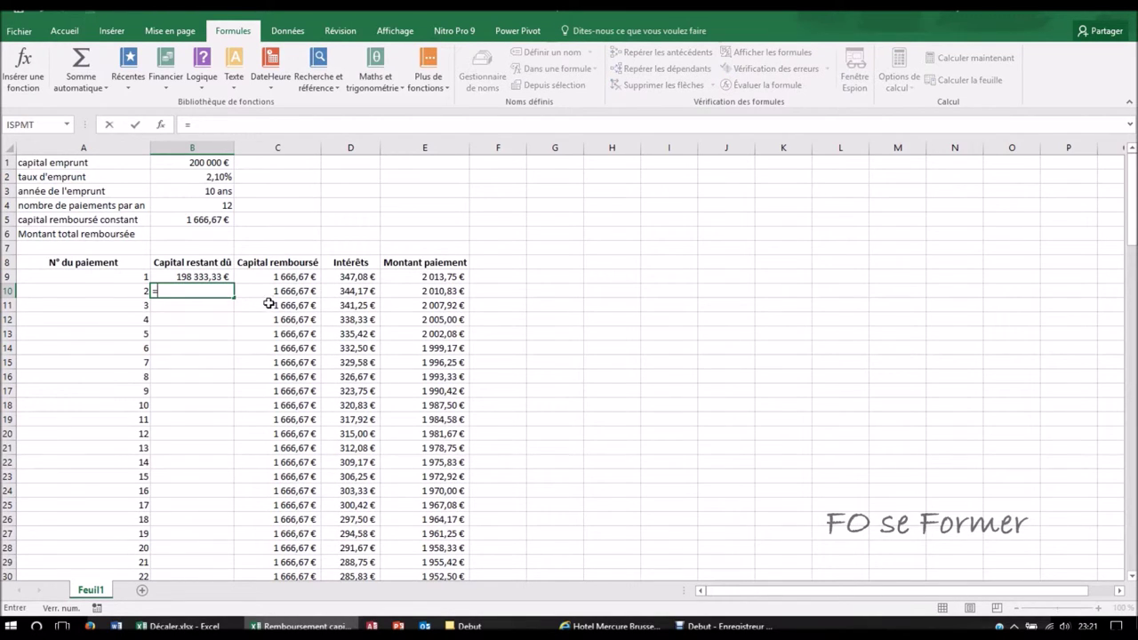
pyautogui.click(214, 278)
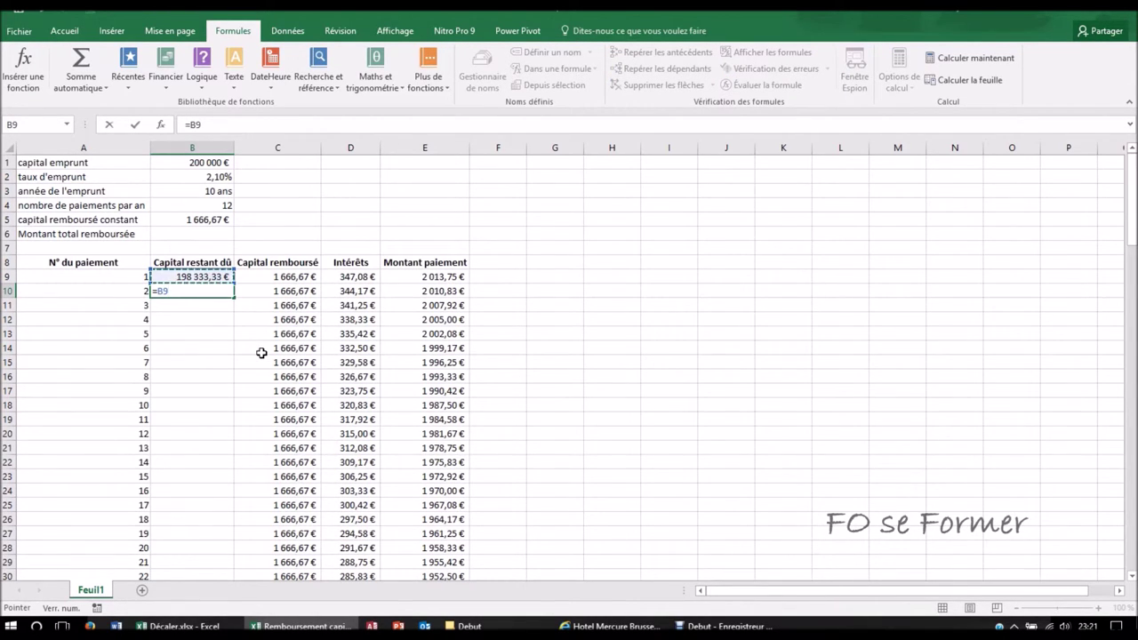
pyautogui.write('-')
pyautogui.click(303, 293)
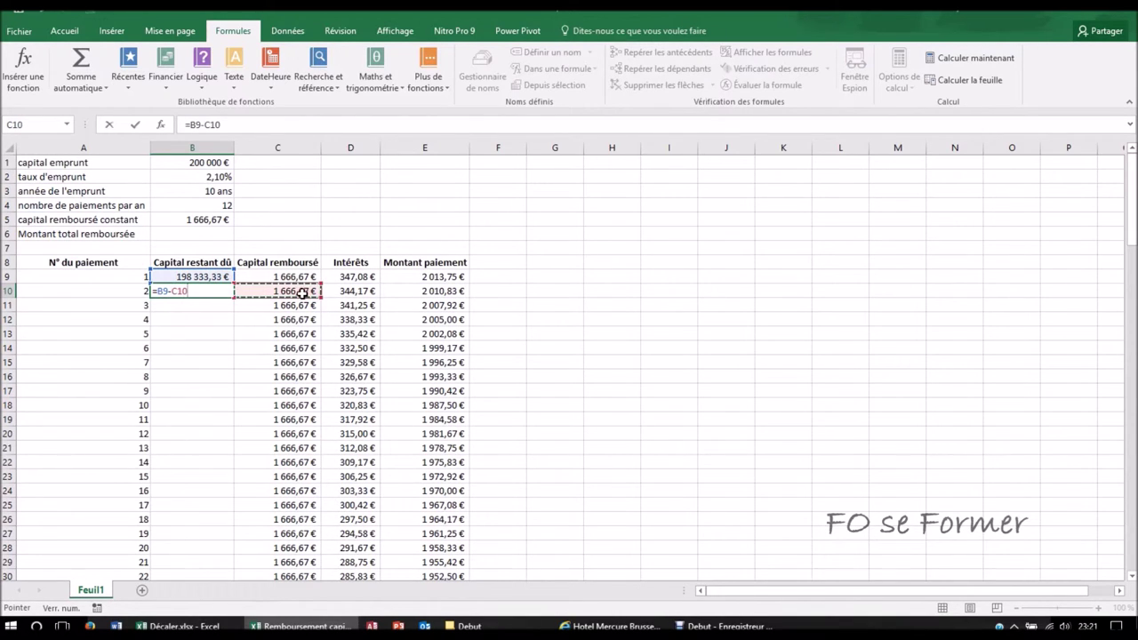
pyautogui.press('Return')
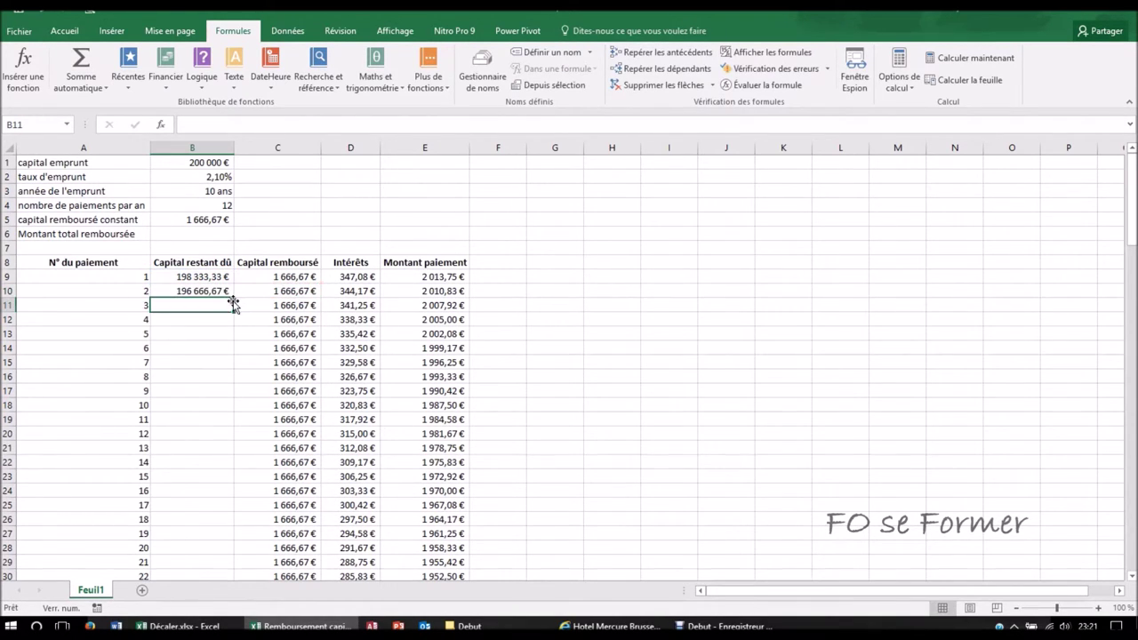
# - Copy B10's formula down to B128, reaching 0,00 € remaining at payment 120
pyautogui.click(216, 291)
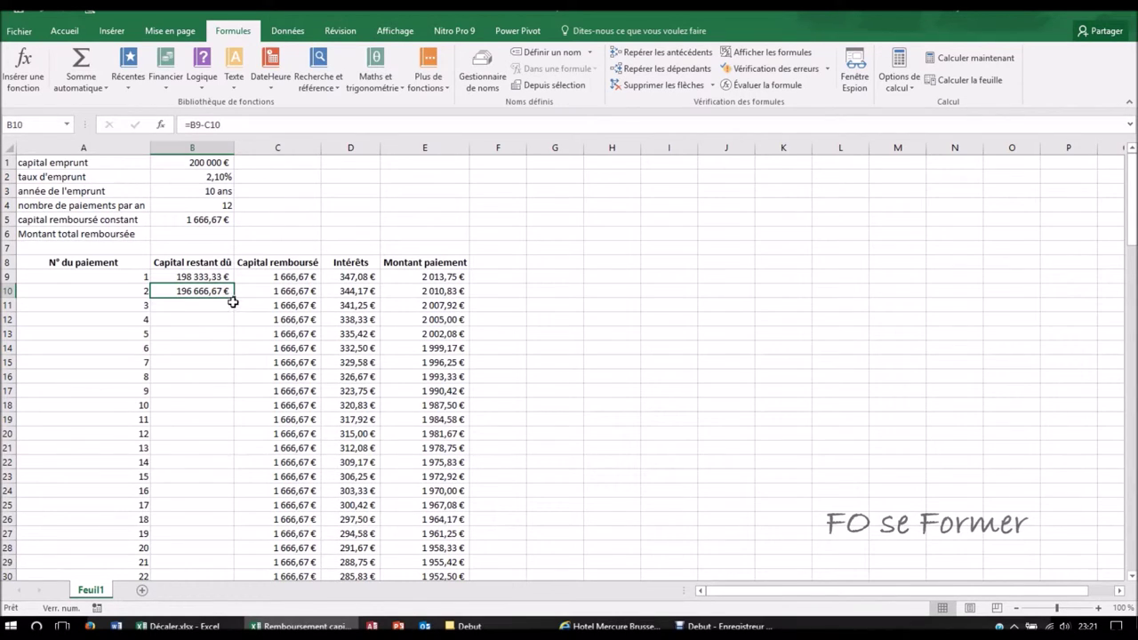
pyautogui.doubleClick(234, 295)
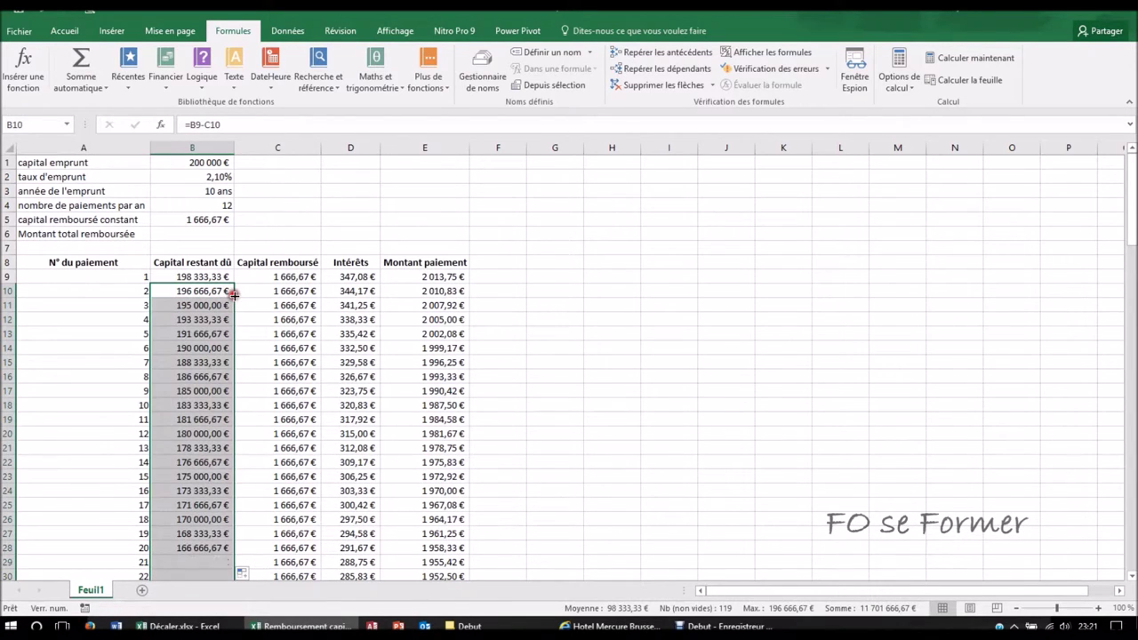
pyautogui.scroll(-3, 229, 316)
pyautogui.scroll(-5, 230, 317)
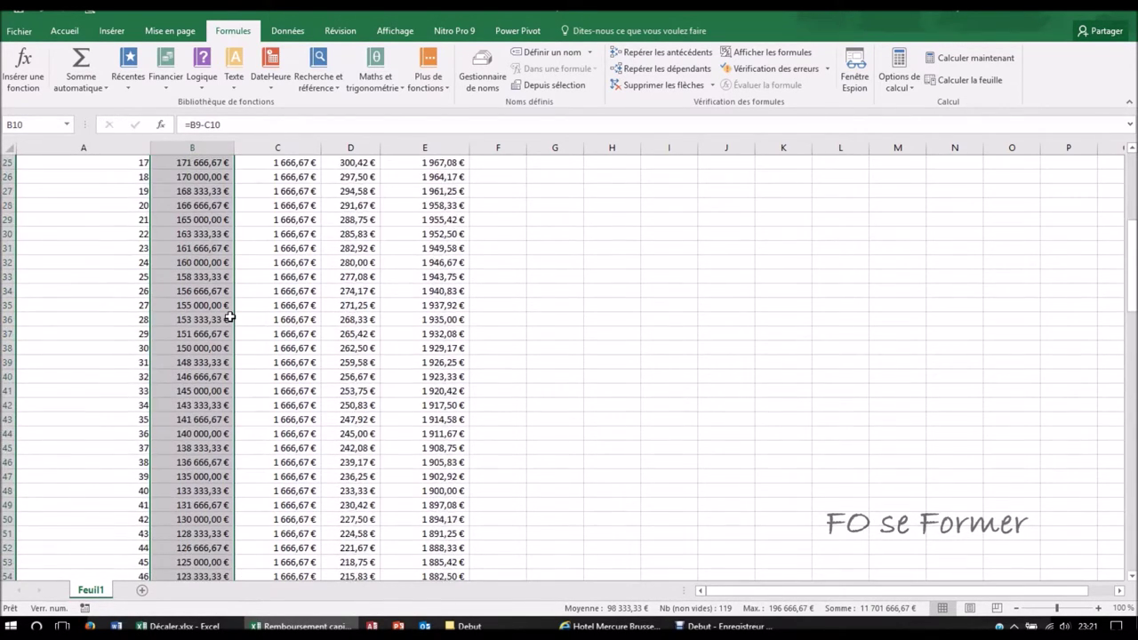
pyautogui.scroll(-4, 229, 318)
pyautogui.scroll(-4, 230, 320)
pyautogui.scroll(-2, 230, 321)
pyautogui.scroll(-6, 229, 321)
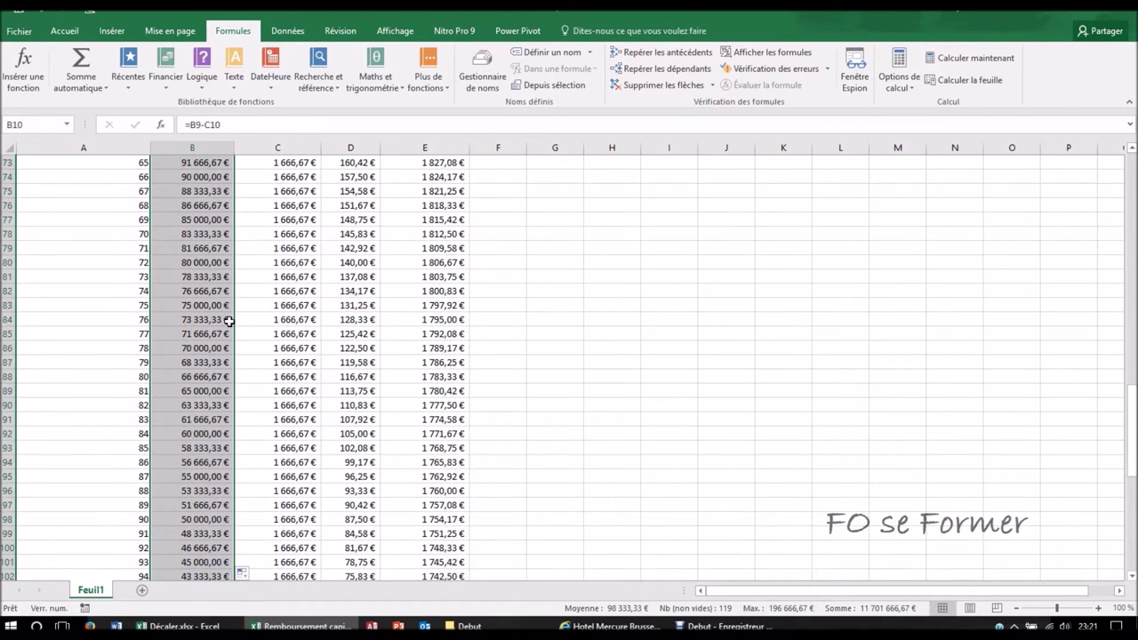
pyautogui.scroll(-5, 229, 321)
pyautogui.scroll(-5, 229, 322)
pyautogui.scroll(-1, 244, 391)
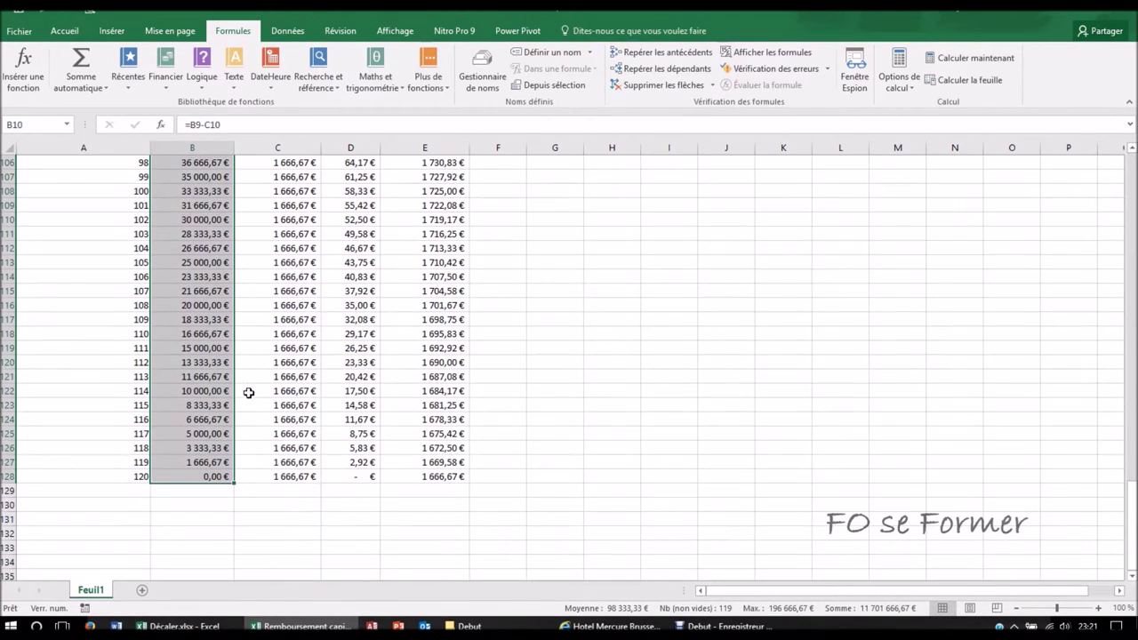
pyautogui.click(220, 474)
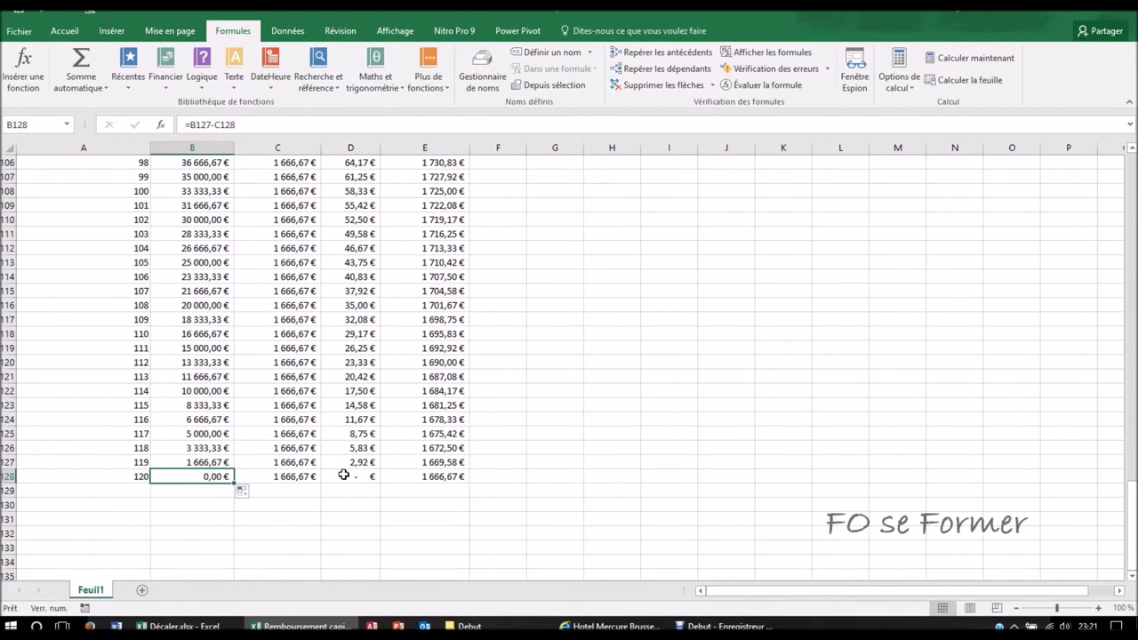
pyautogui.scroll(4, 345, 475)
pyautogui.scroll(5, 345, 476)
pyautogui.scroll(3, 344, 476)
pyautogui.scroll(7, 343, 478)
pyautogui.scroll(7, 344, 478)
pyautogui.scroll(9, 343, 475)
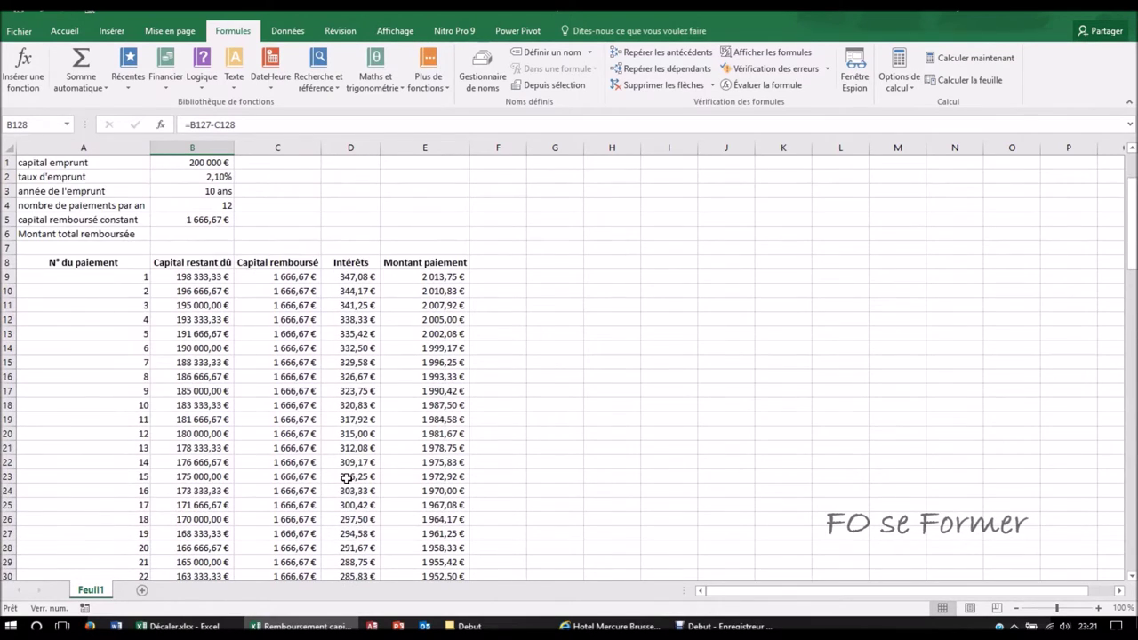
# - Begin the B6 total formula as the capital in B1 plus a SOMME
pyautogui.click(204, 233)
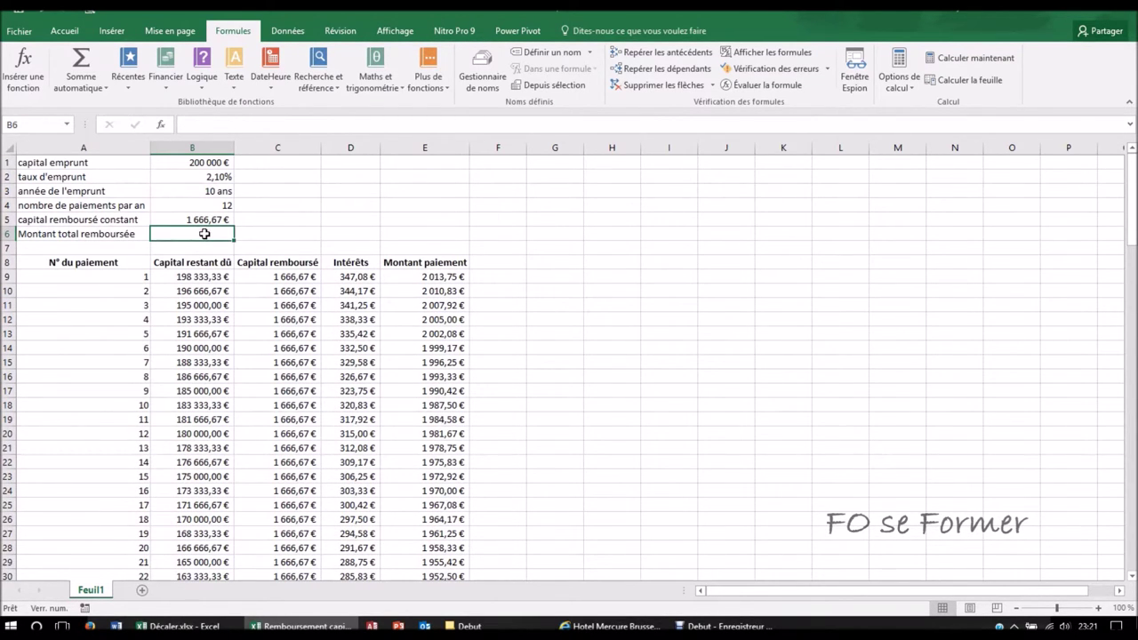
pyautogui.write('=')
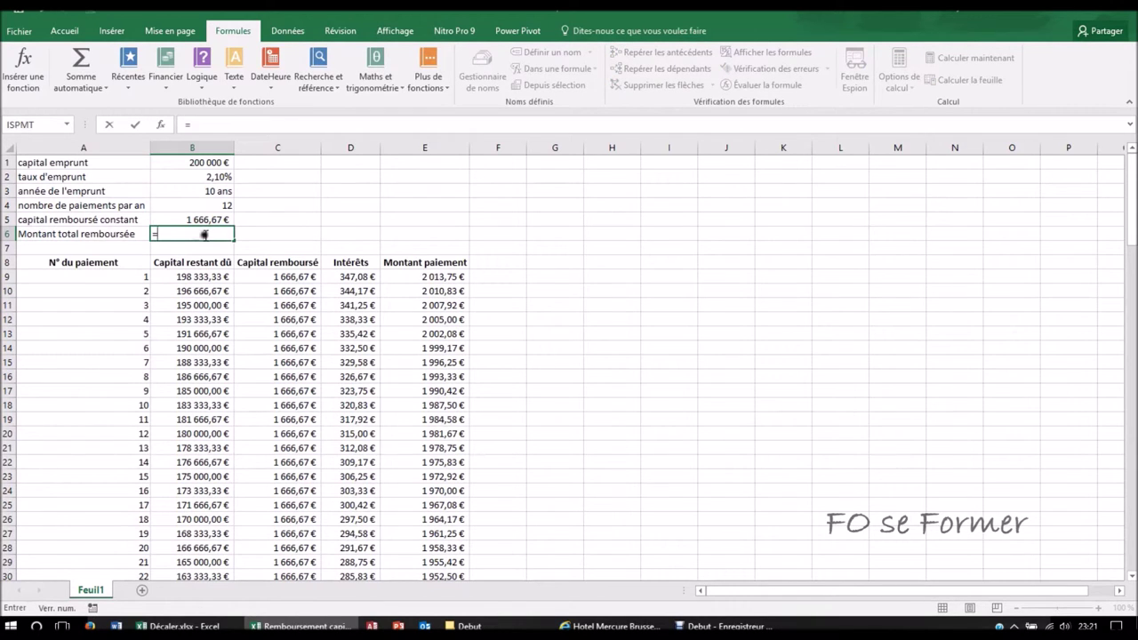
pyautogui.click(213, 164)
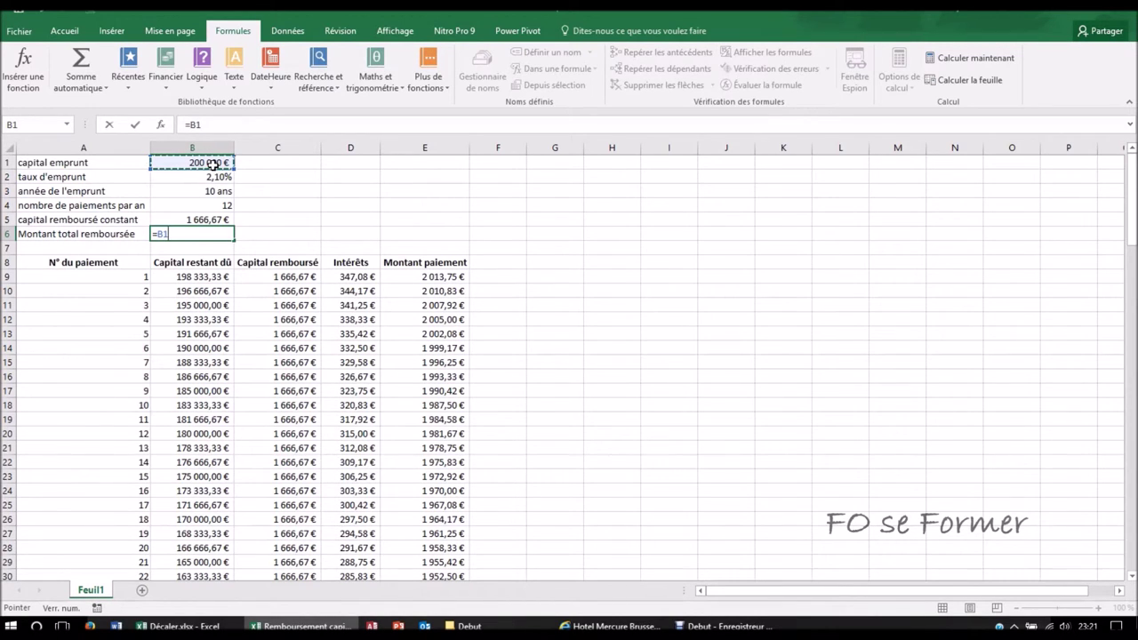
pyautogui.write('+')
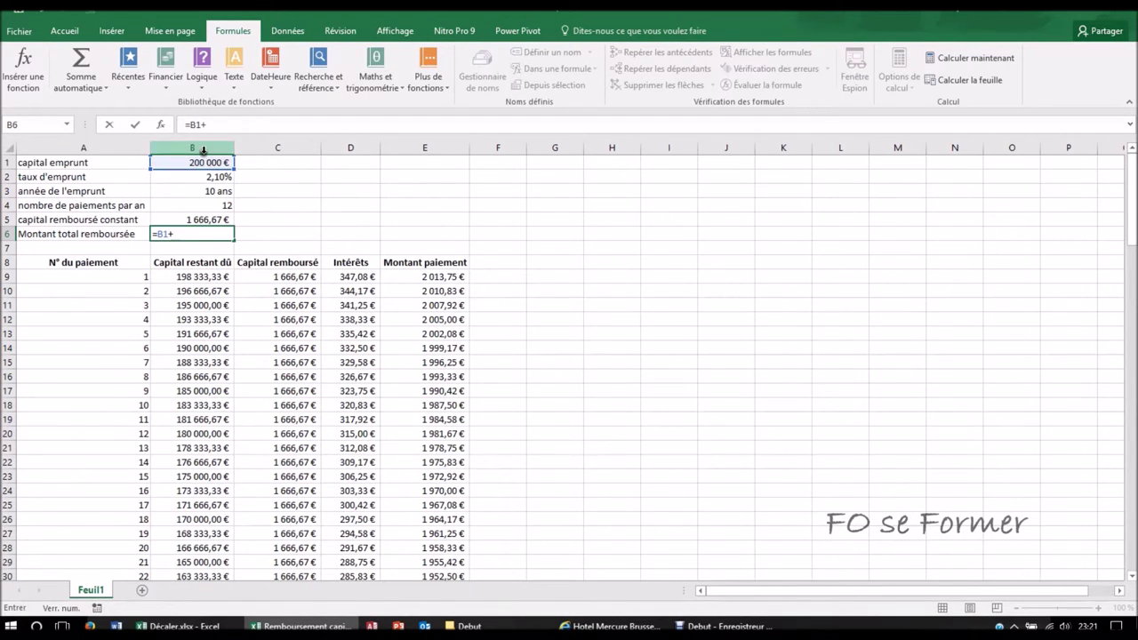
pyautogui.write('somme')
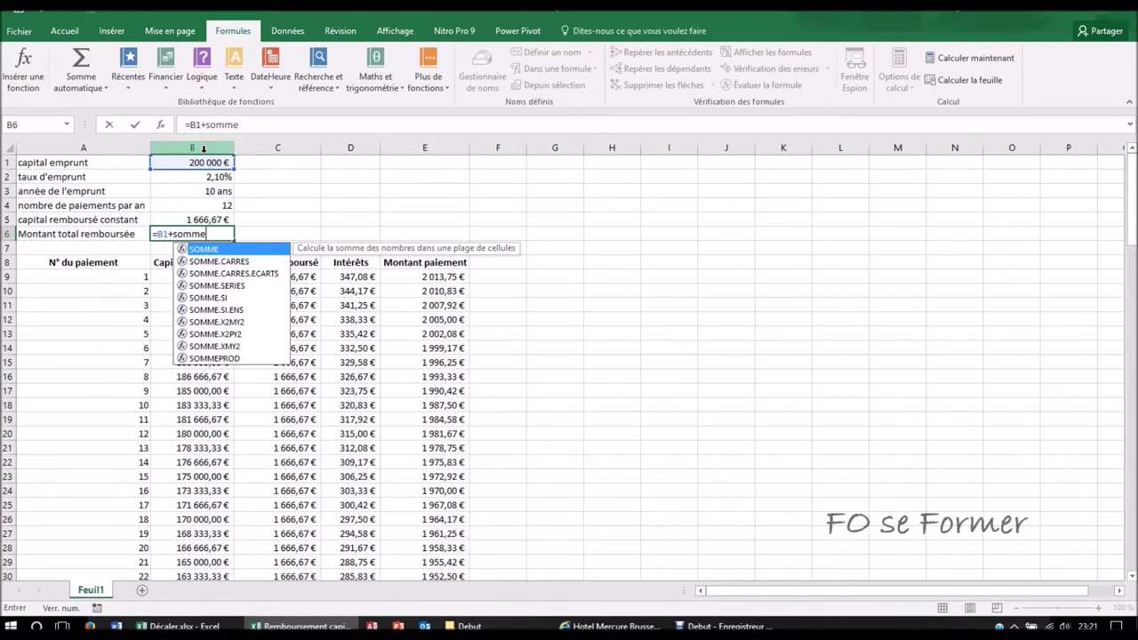
pyautogui.write('(')
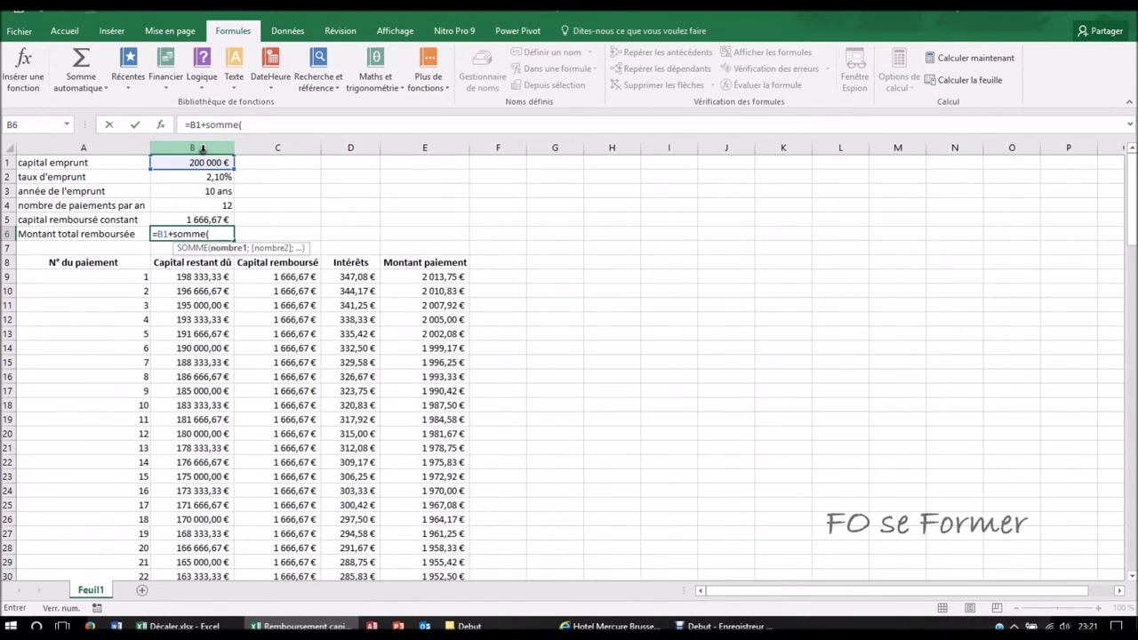
# - Sum the interest range D9:D128 and accept Excel's correction, giving 220 825,00 €
pyautogui.click(349, 278)
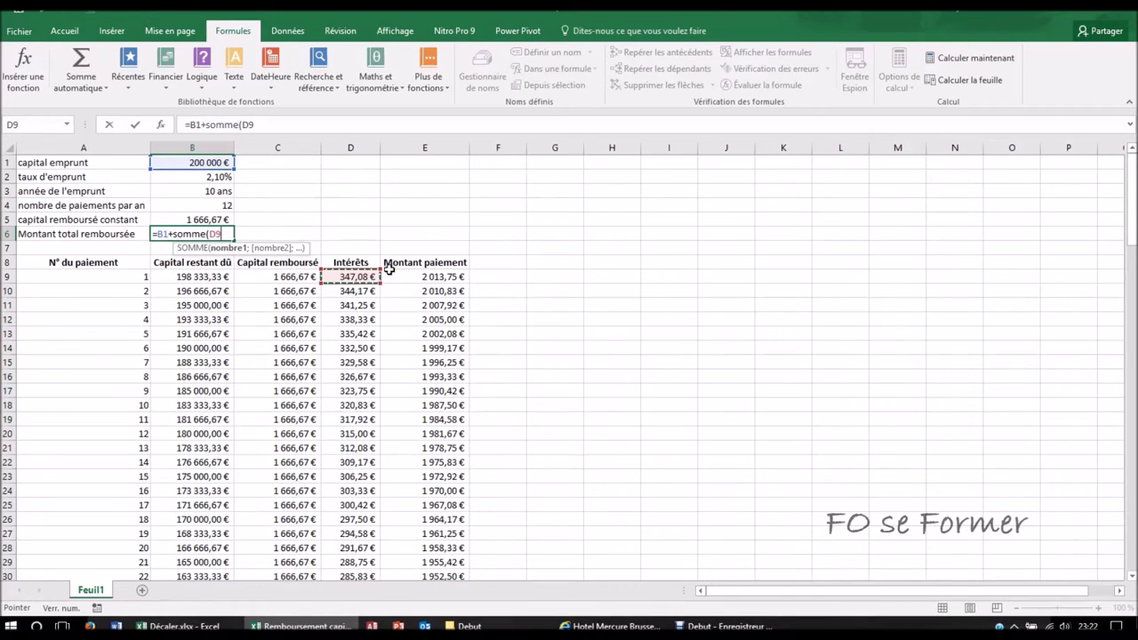
pyautogui.scroll(-3, 374, 365)
pyautogui.scroll(-9, 387, 426)
pyautogui.scroll(-12, 388, 426)
pyautogui.scroll(-9, 382, 436)
pyautogui.scroll(-3, 378, 449)
pyautogui.scroll(-2, 376, 458)
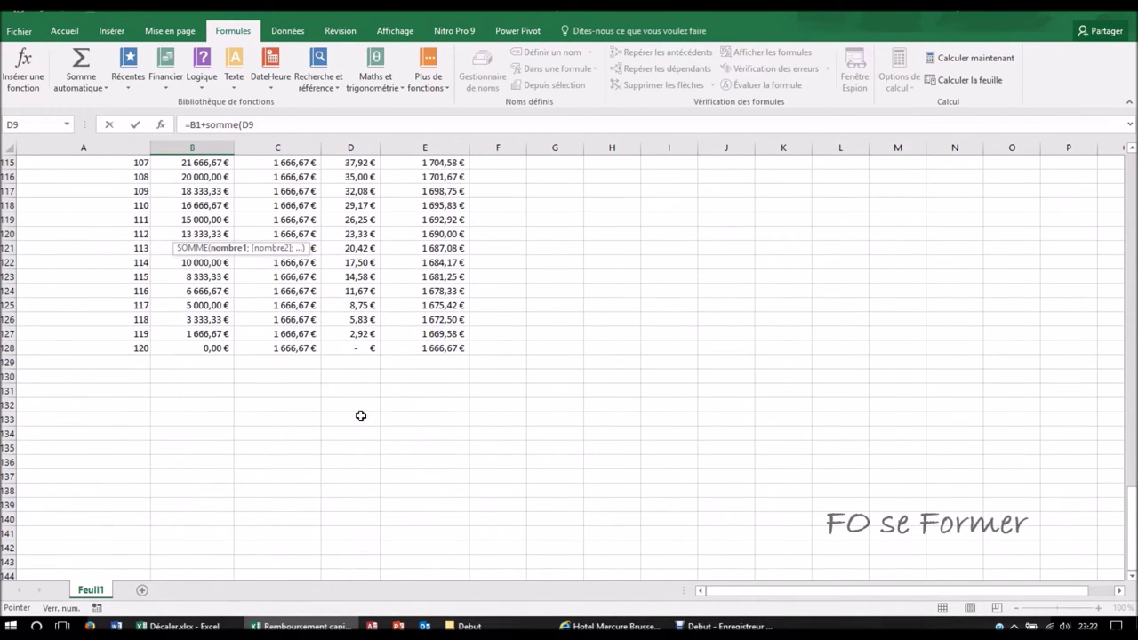
pyautogui.keyDown('shift'); pyautogui.click(362, 348); pyautogui.keyUp('shift')
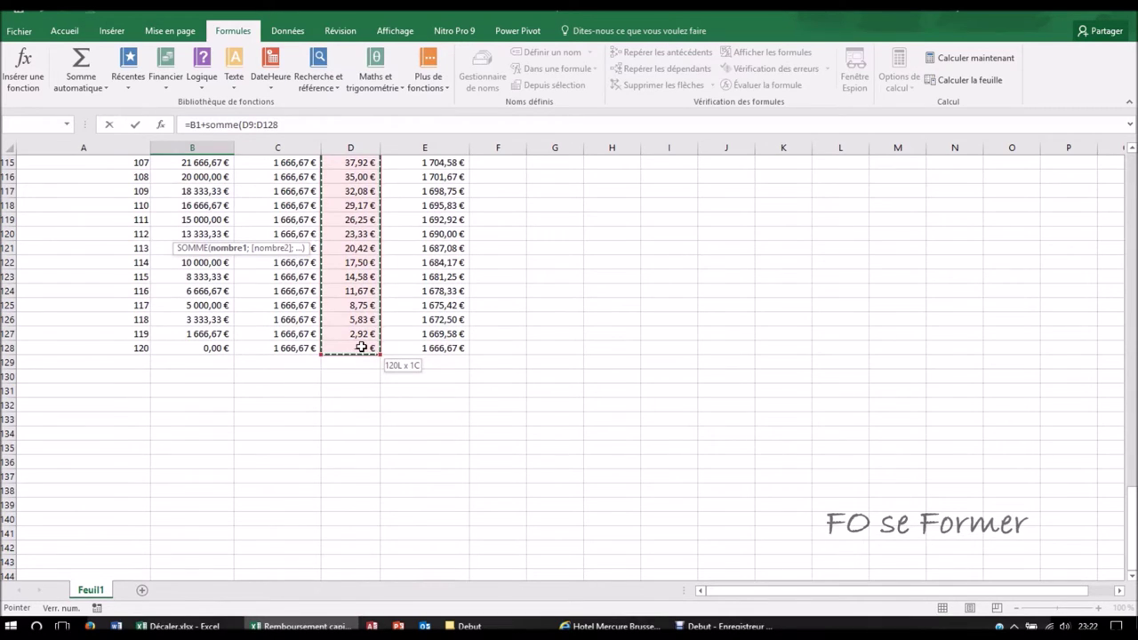
pyautogui.press('Return')
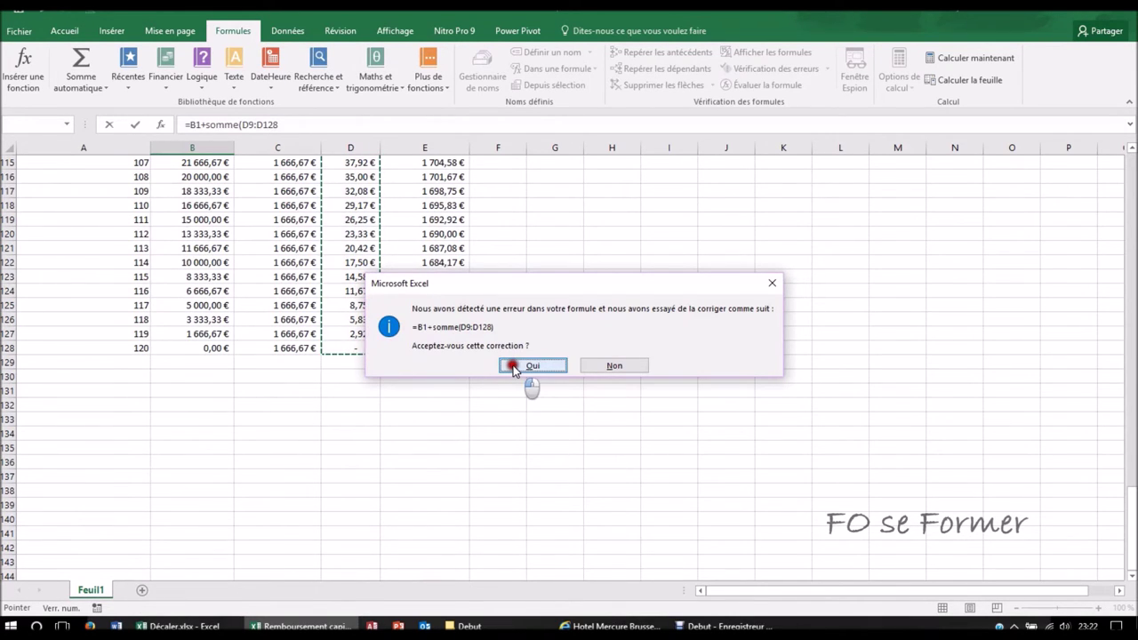
pyautogui.click(504, 370)
pyautogui.scroll(2, 258, 257)
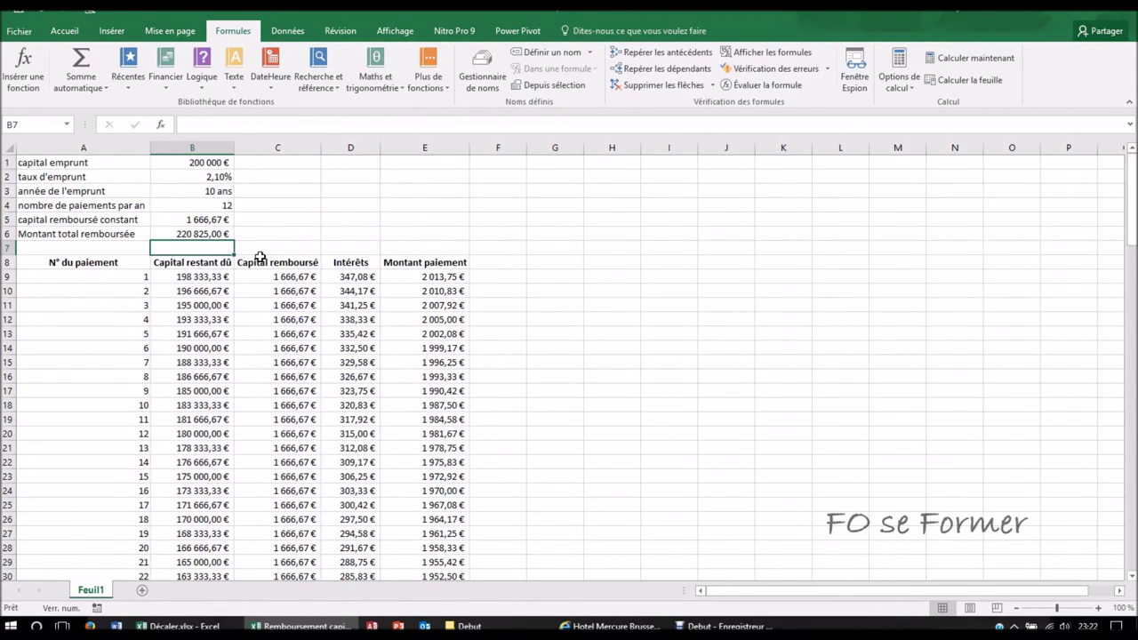